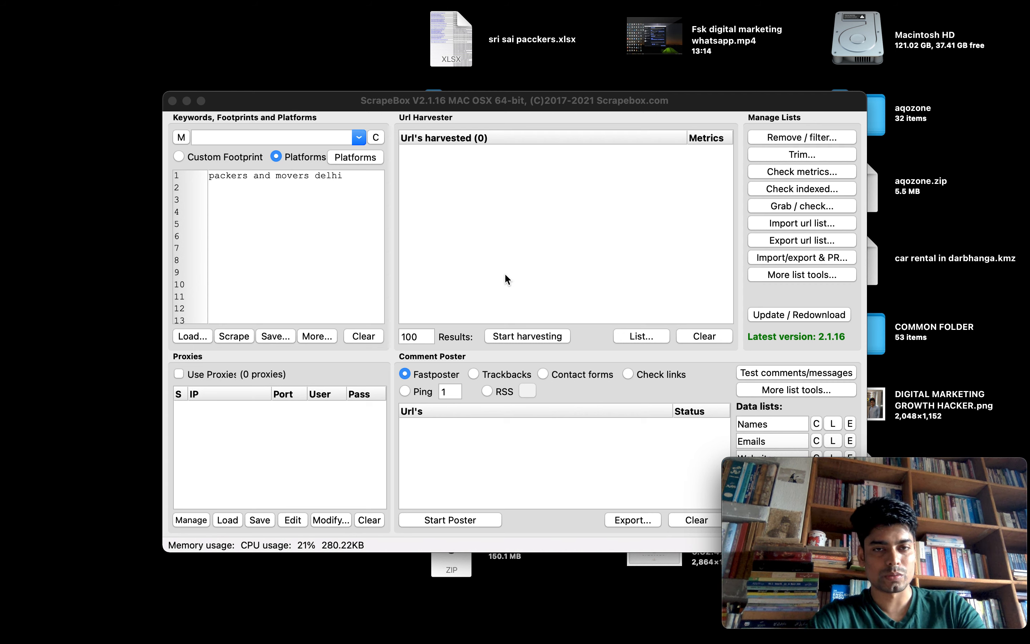
left_click(503, 272)
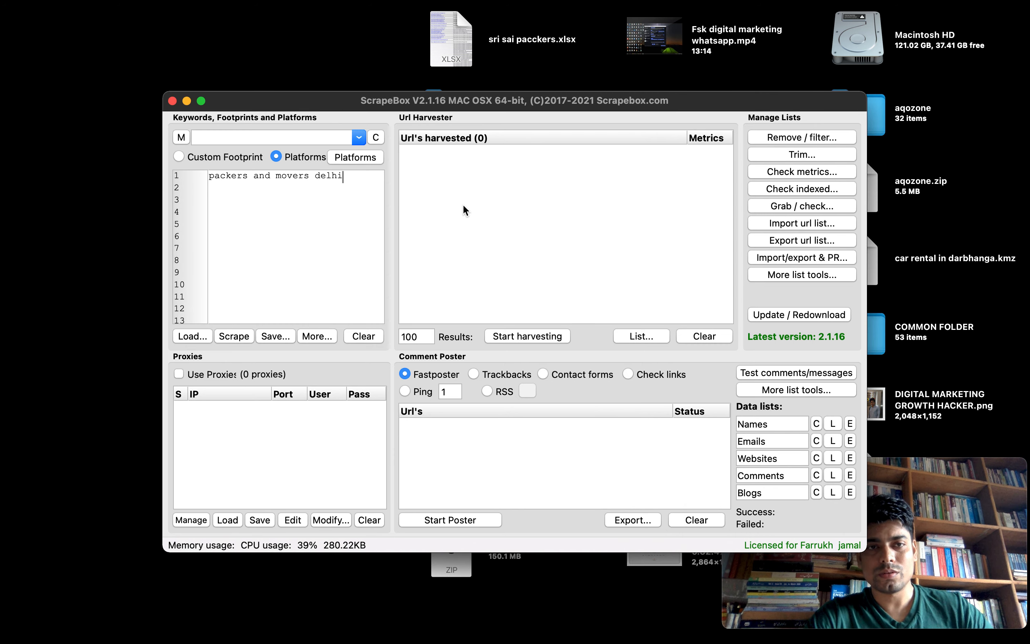
left_click(361, 192)
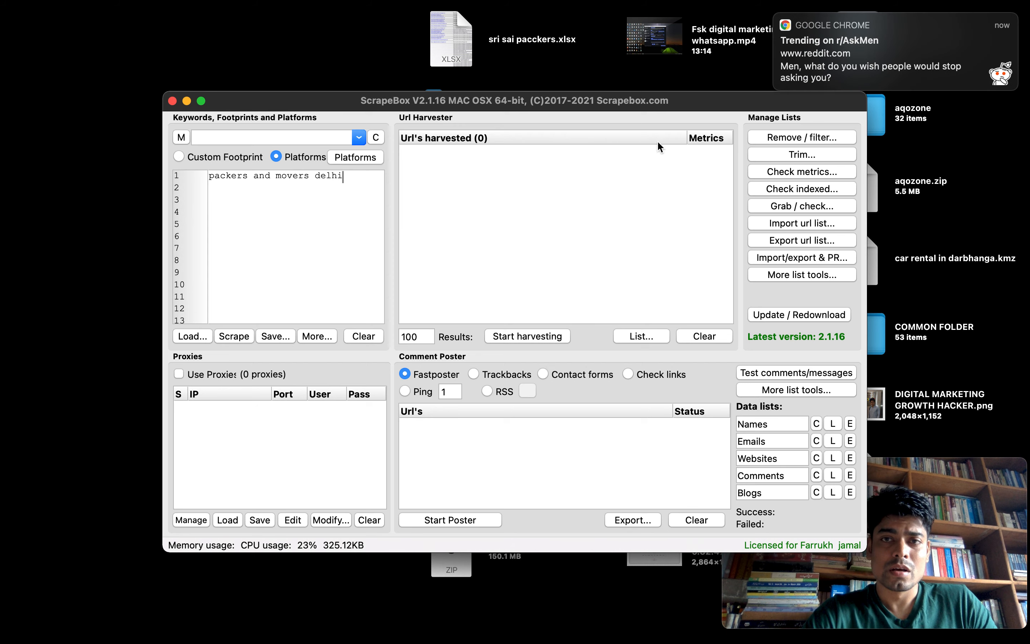
left_click(776, 15)
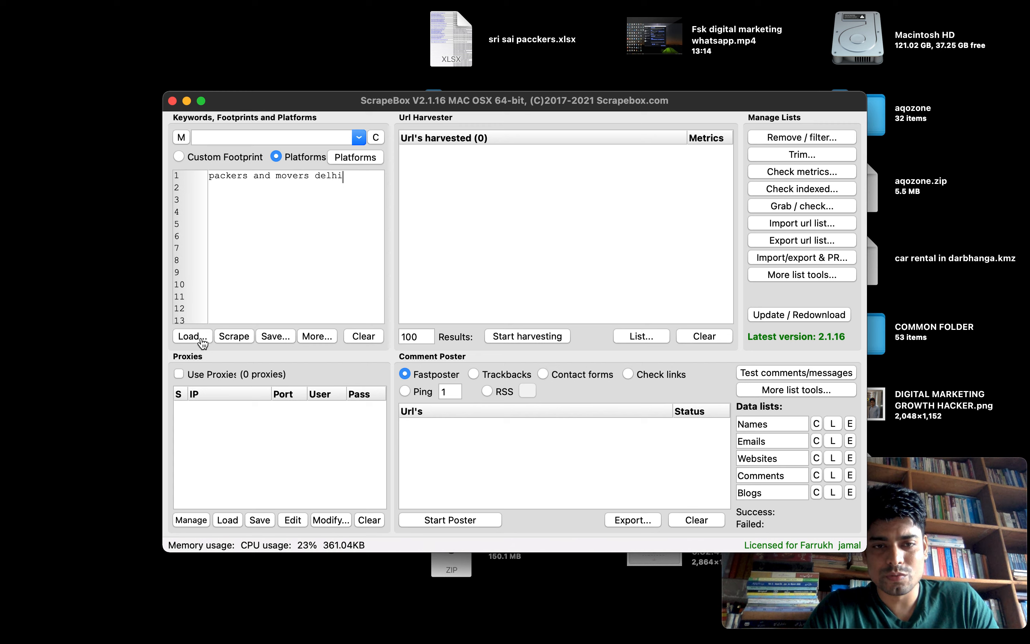
Step: Scrape keyword suggestions for the main list's keyword "packers and movers delhi" and transfer the results into the editable keyword list
left_click(245, 338)
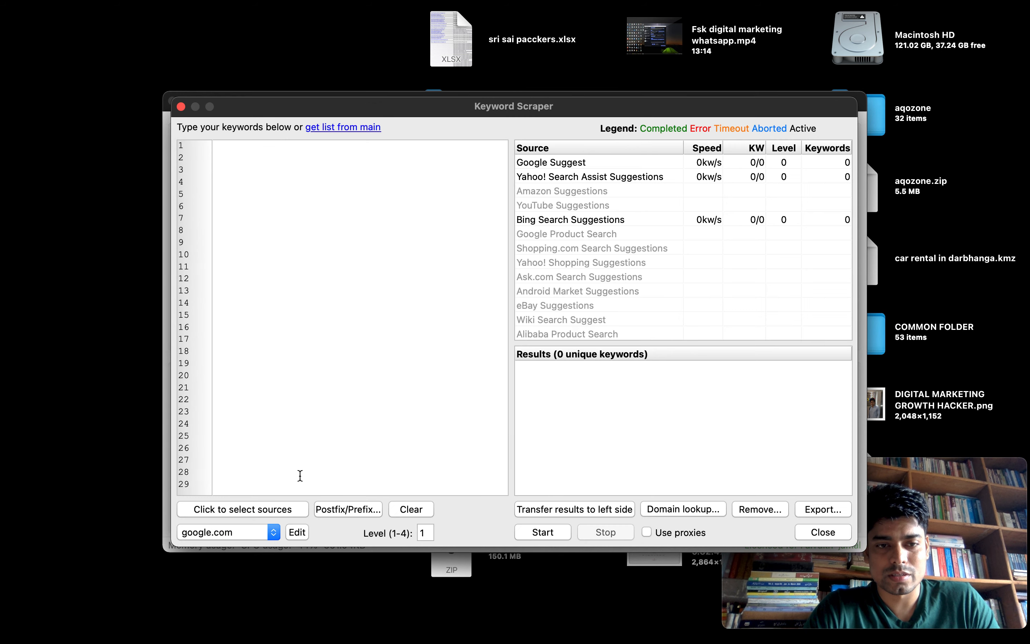
left_click(338, 127)
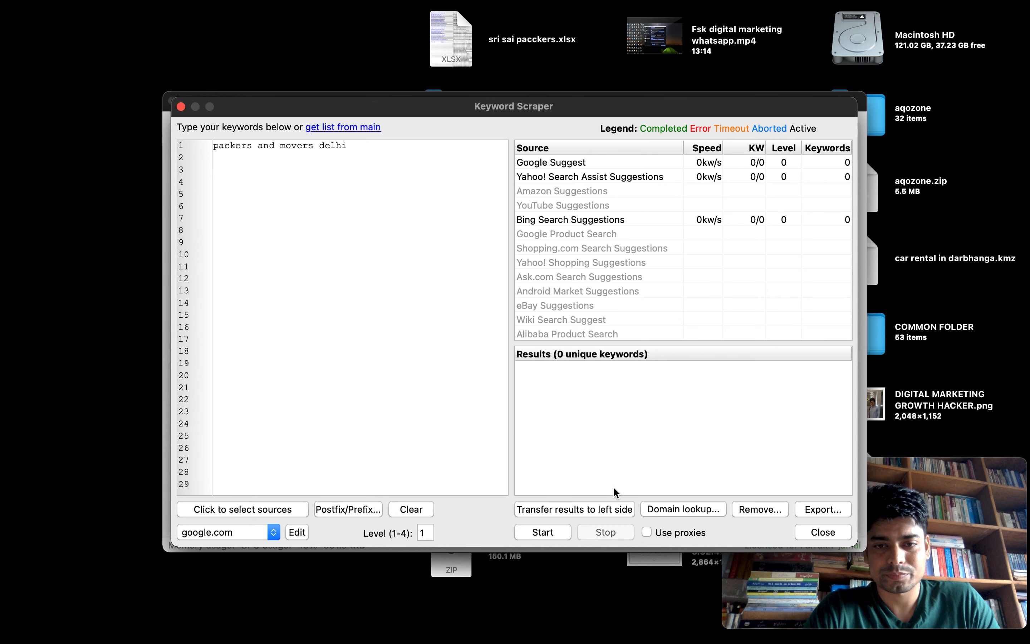
left_click(542, 532)
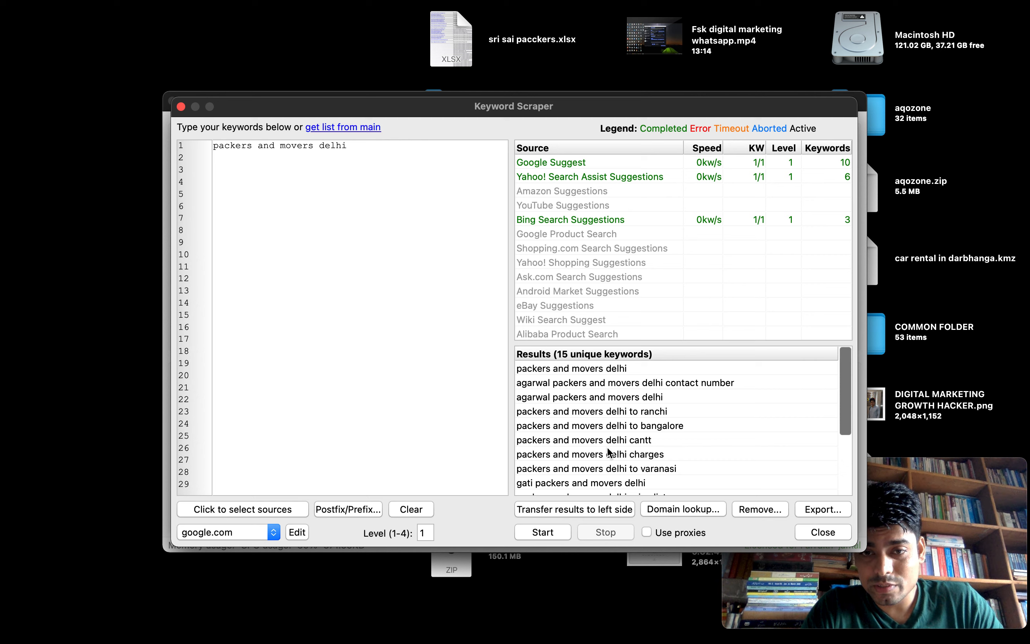
scroll(608, 454, "down", 3)
scroll(609, 454, "up", 3)
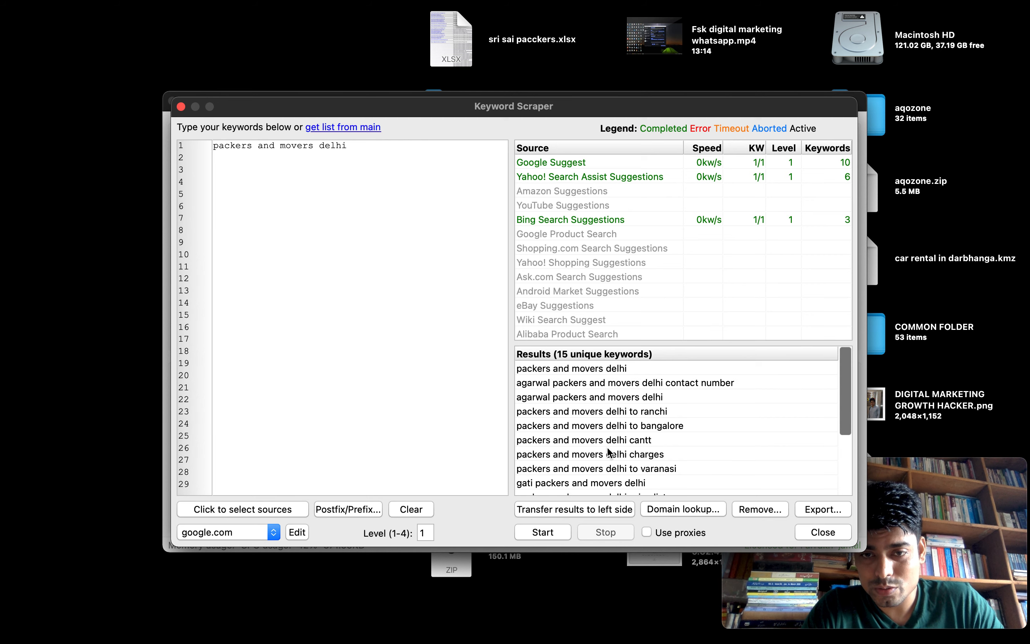
left_click(605, 512)
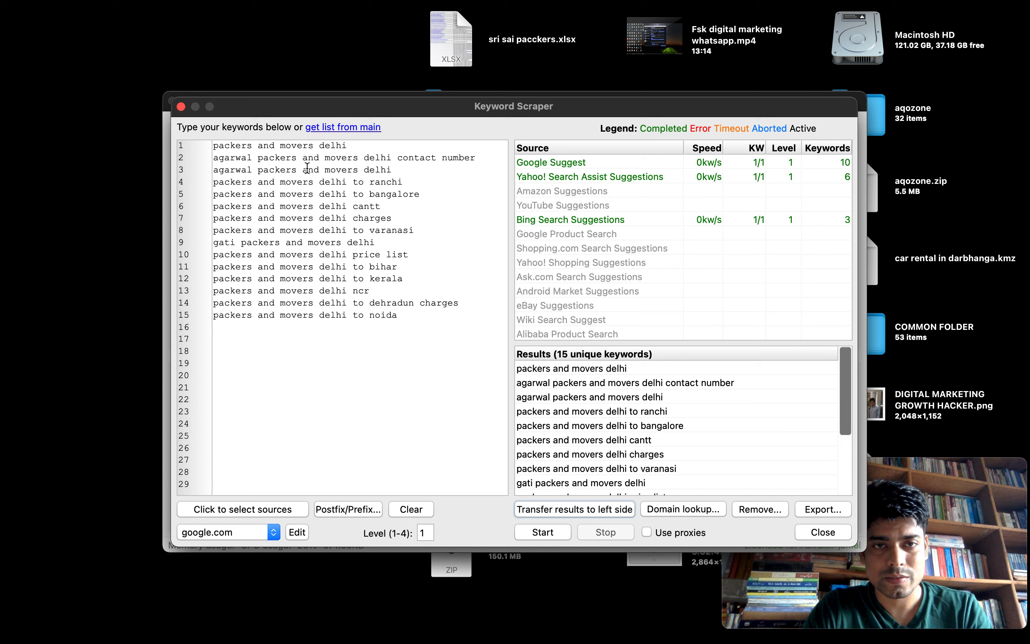
Step: Delete both "agarwal packers and movers delhi" keywords and their empty lines from the list, and close the Keyword Scraper
left_click_drag(392, 170, 213, 171)
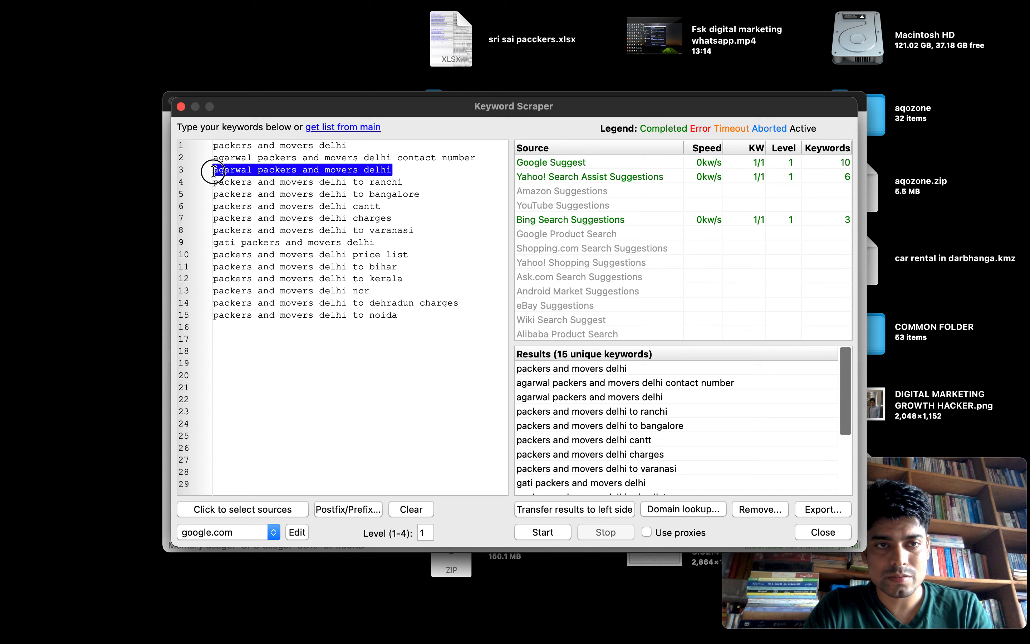
key("BackSpace")
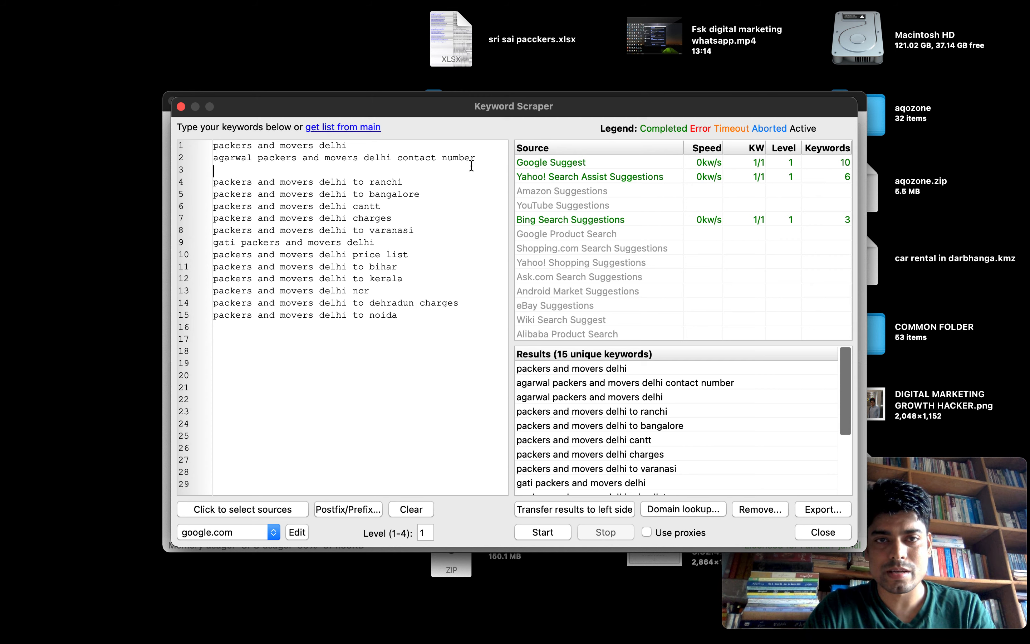
left_click_drag(476, 158, 213, 155)
key("BackSpace")
key("BackSpace")
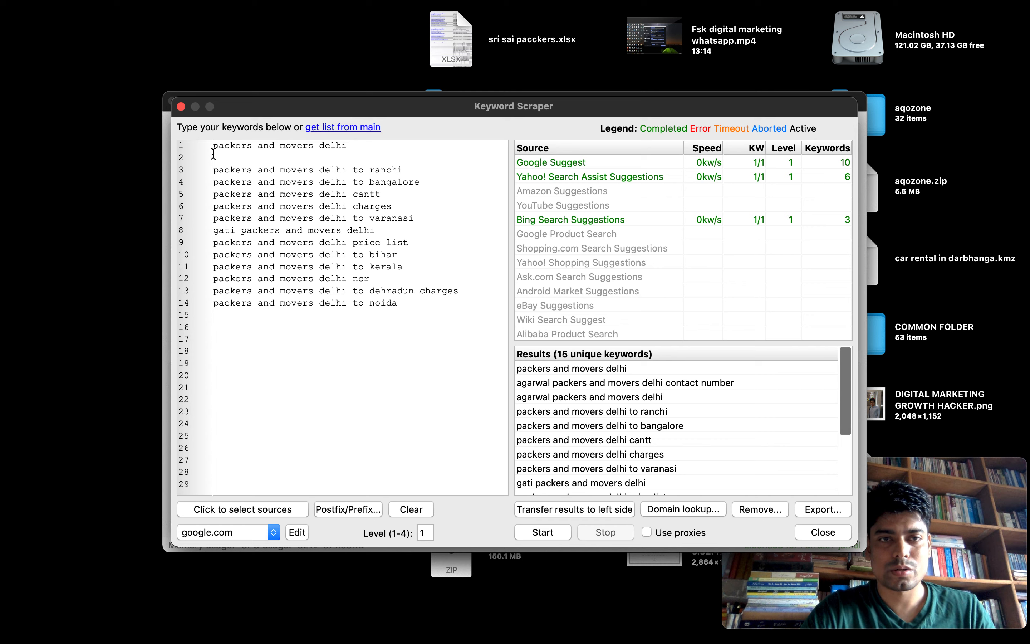
left_click(214, 158)
key("BackSpace")
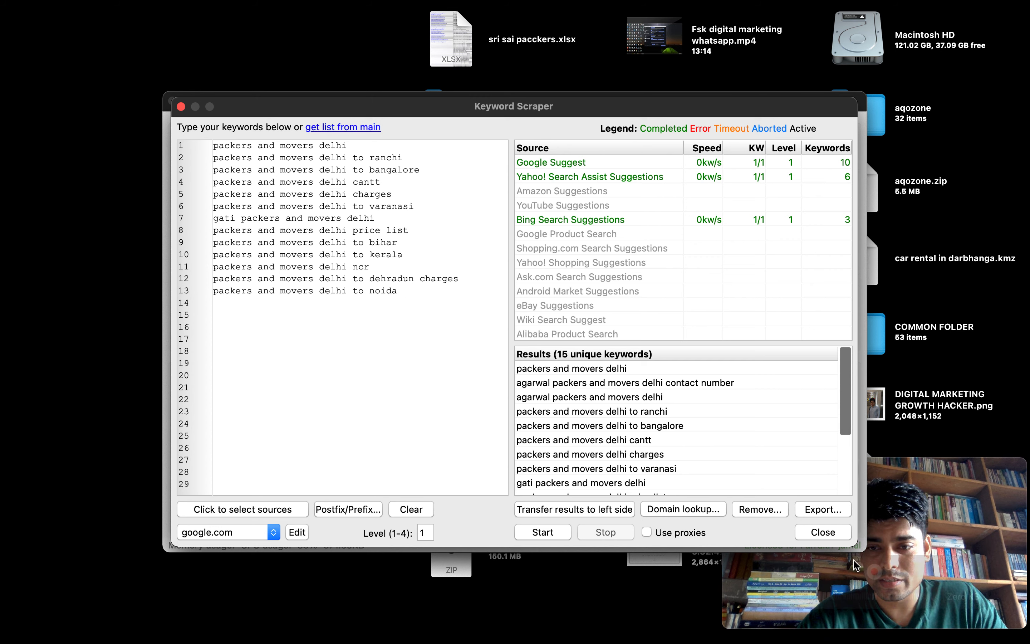
left_click(812, 536)
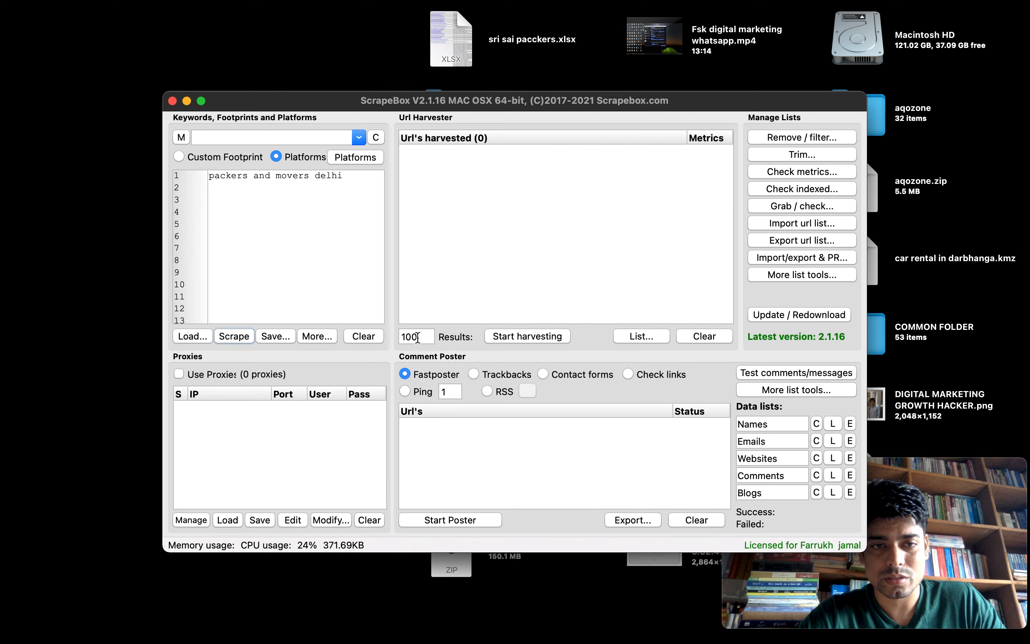
Step: Reopen the Keyword Scraper, fetch the main list's keyword, scrape its suggestions again and transfer them to the editable list
left_click(249, 337)
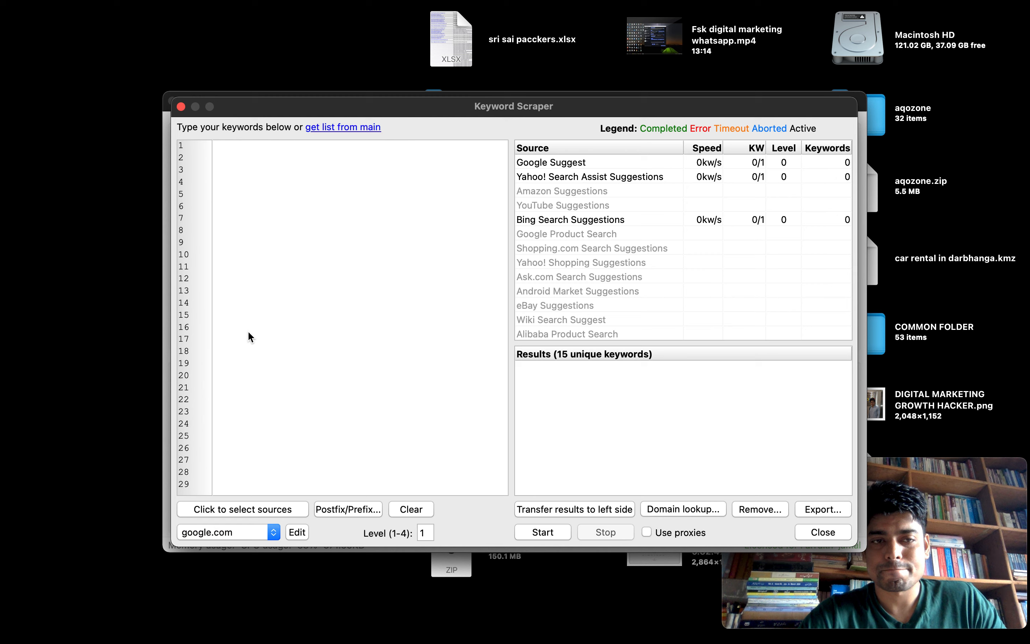
type("packers and movers delhi")
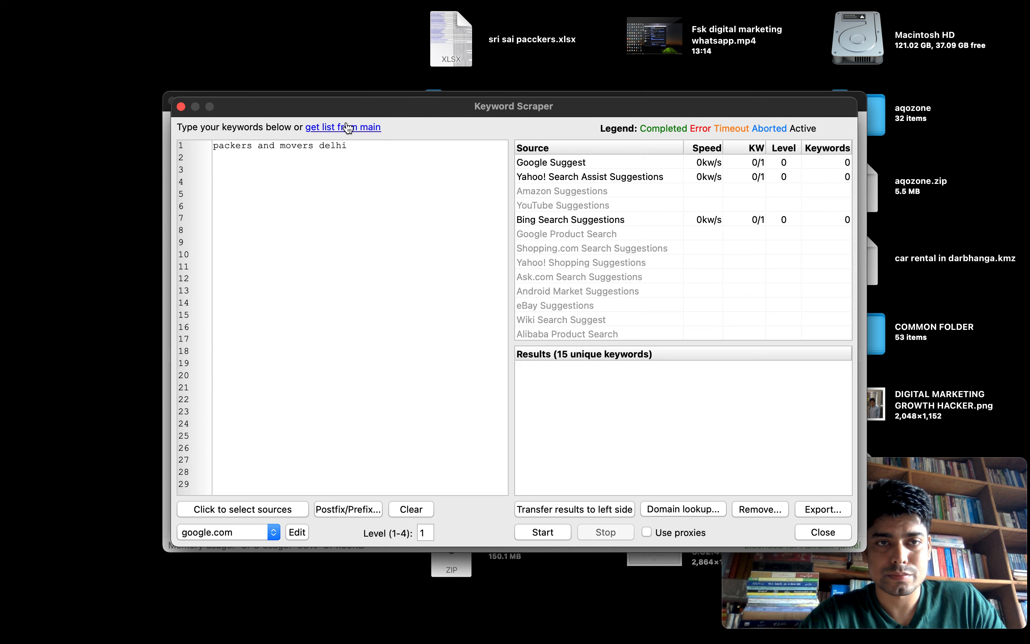
left_click(544, 533)
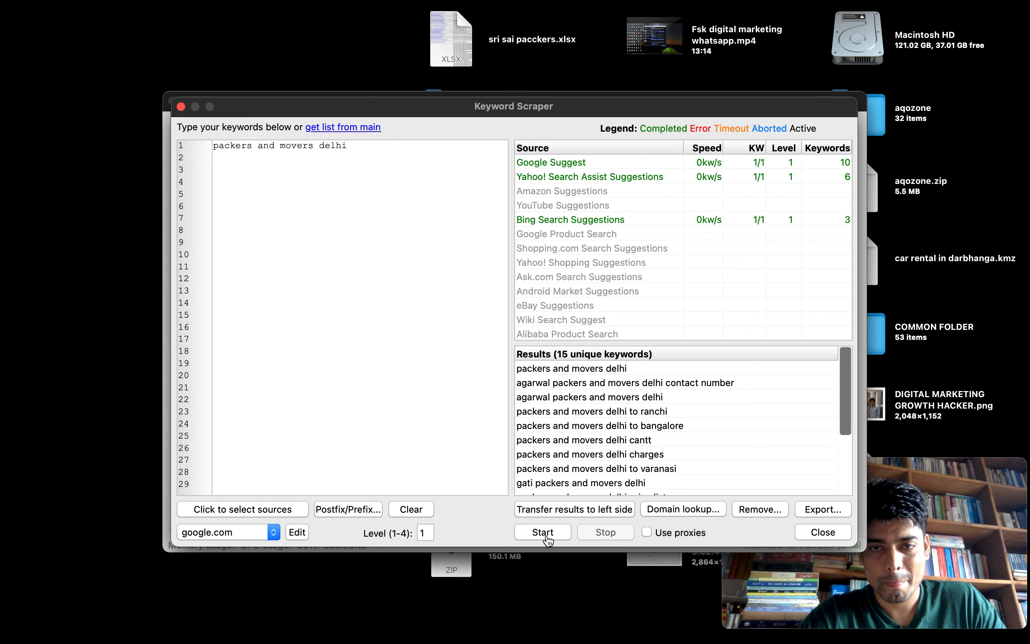
left_click(596, 515)
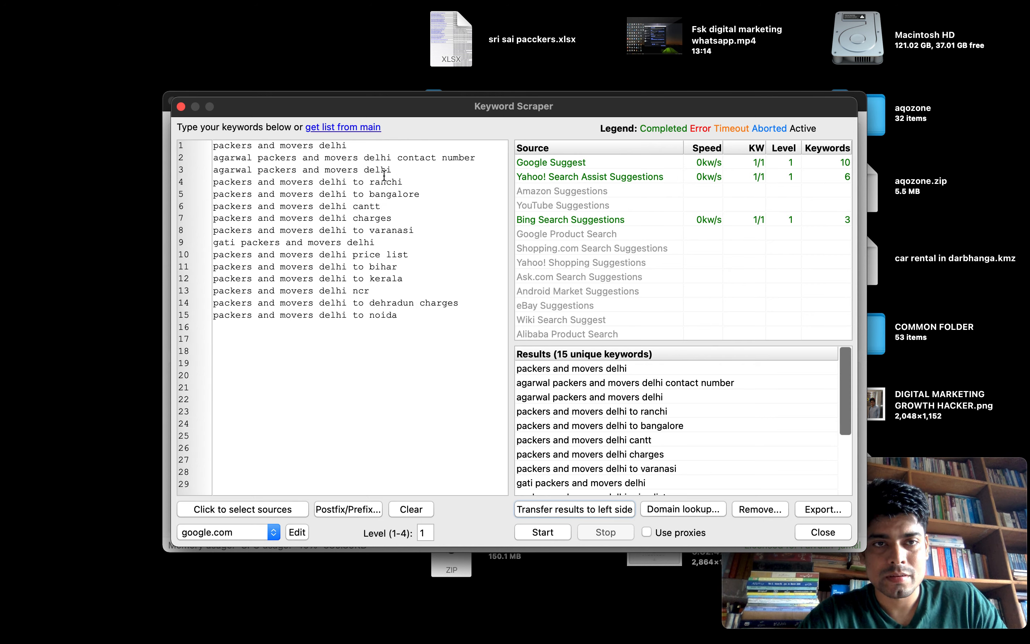
Step: Remove the two keywords beginning with "agarwal" from the transferred keyword list
left_click(397, 171)
left_click_drag(398, 170, 212, 160)
key("Return")
key("BackSpace")
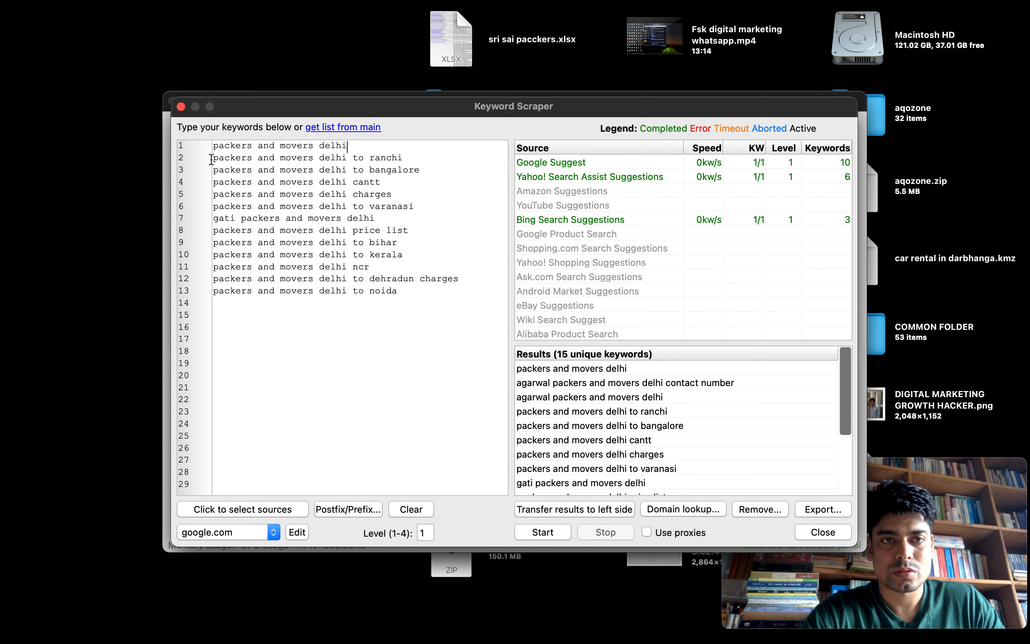
Step: Save all scraped keywords to ScrapeBox Keywords and close the Keyword Scraper
left_click(811, 515)
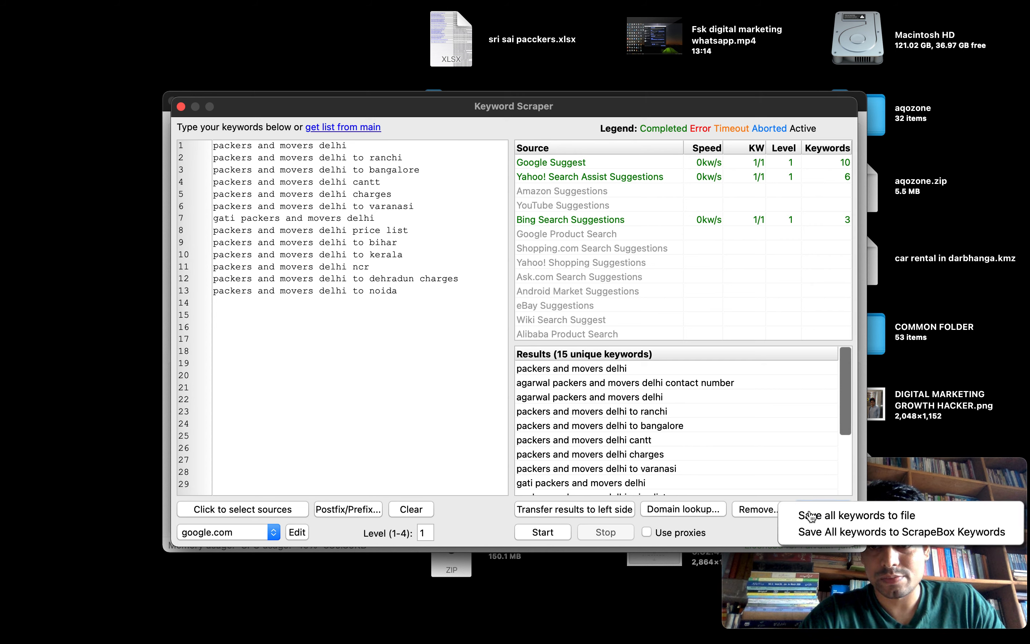
left_click(825, 532)
left_click(821, 533)
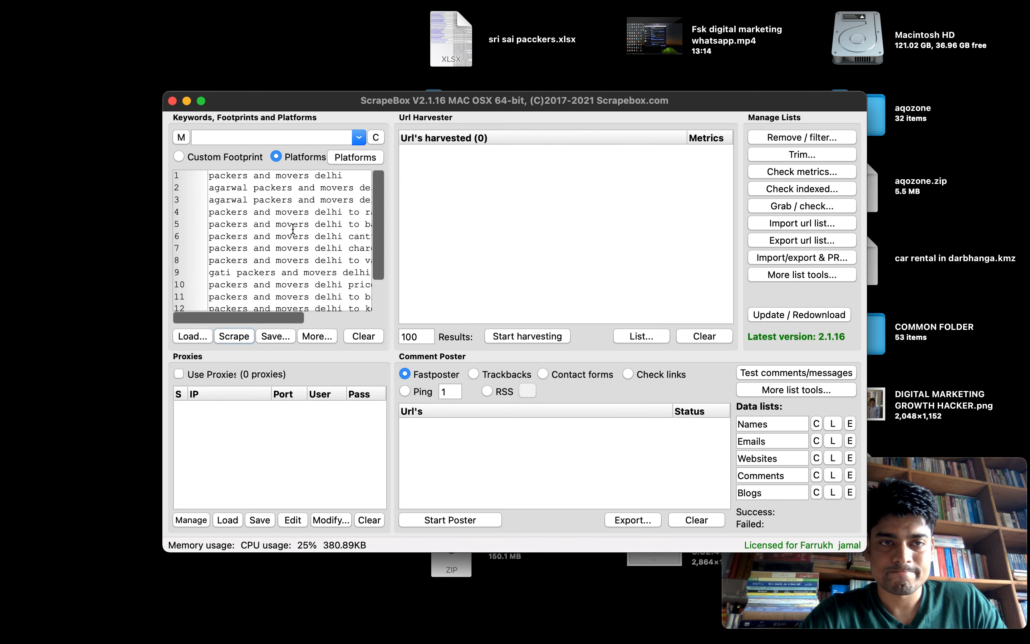
Step: Switch to Custom Footprint, harvest URLs for the keywords from Google, Yahoo, Bing and DeeperWeb, and return to the main window
left_click(180, 157)
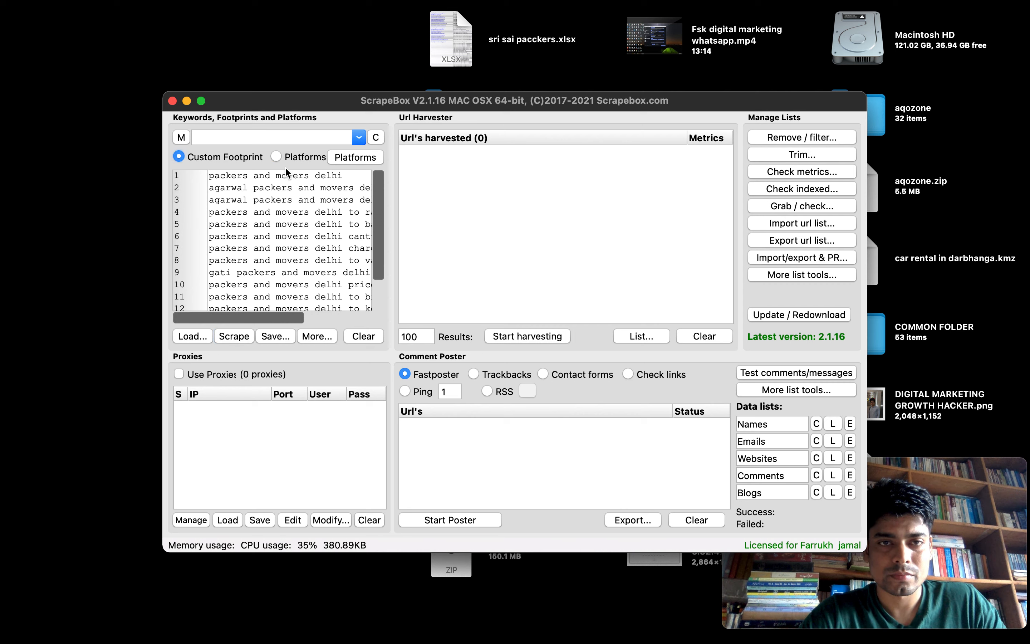
left_click(522, 340)
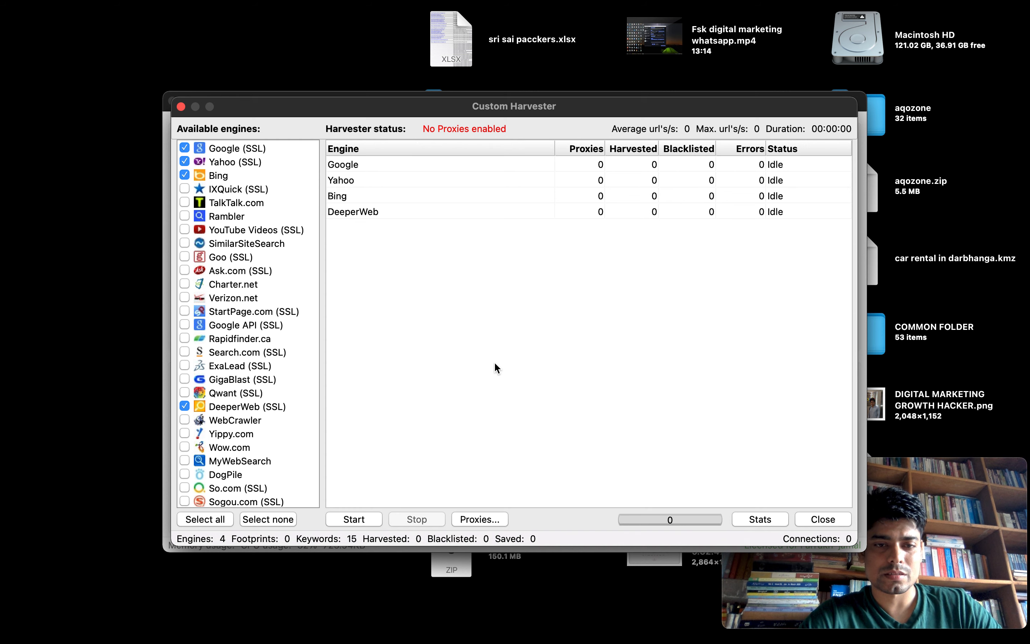
left_click(355, 521)
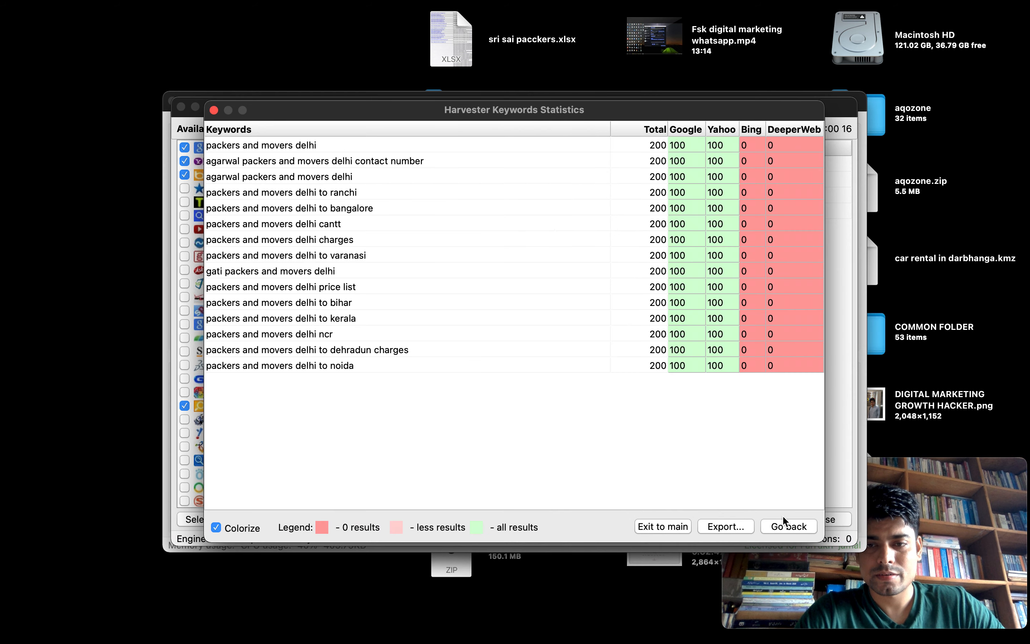
left_click(782, 525)
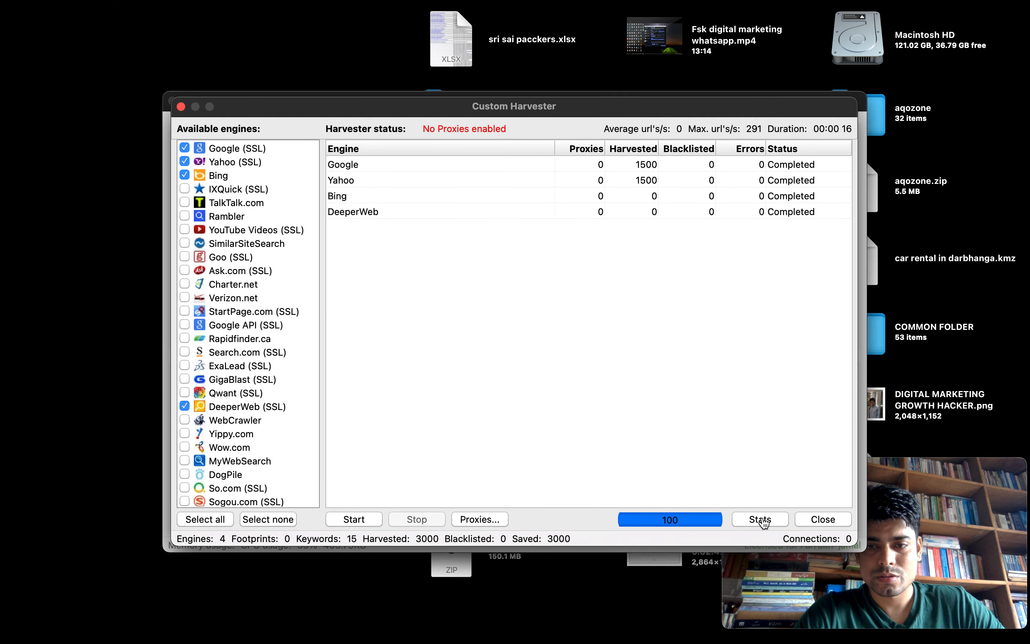
left_click(821, 519)
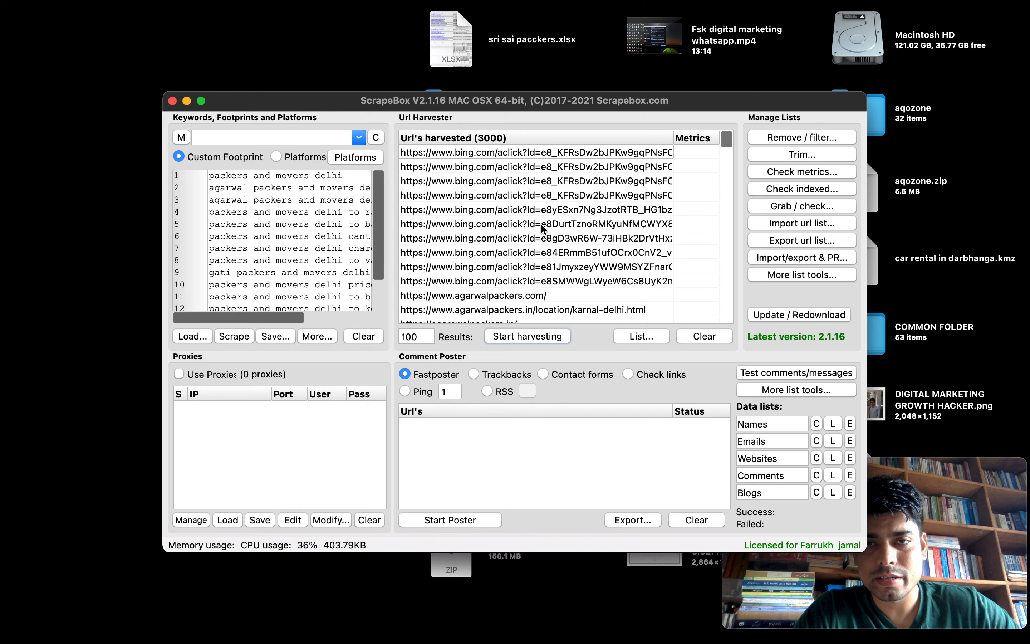
Step: Remove the duplicate URLs and duplicate domains from the harvested list
left_click(812, 139)
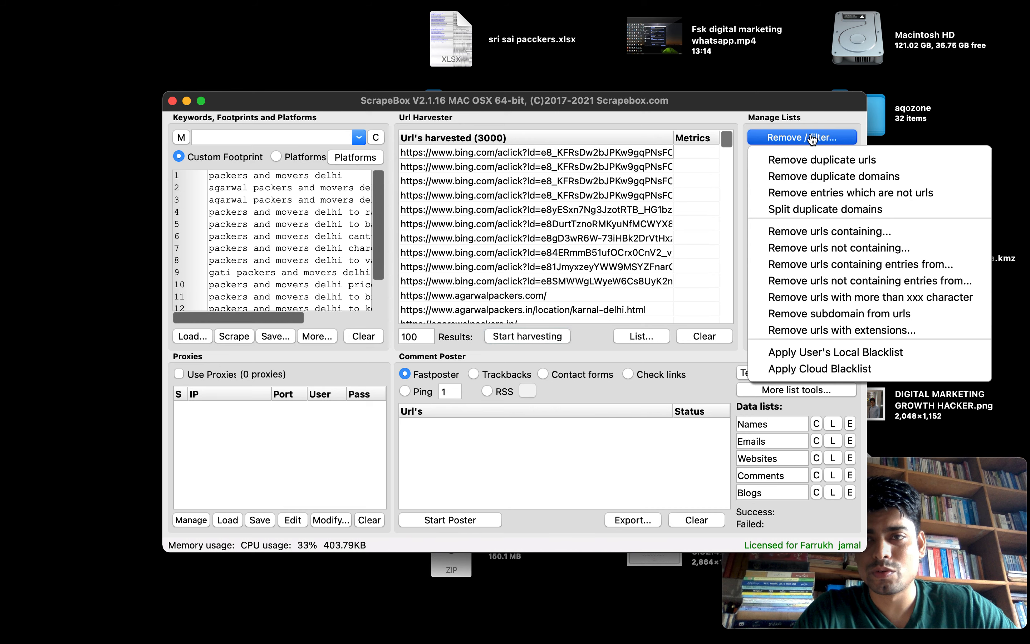
left_click(828, 153)
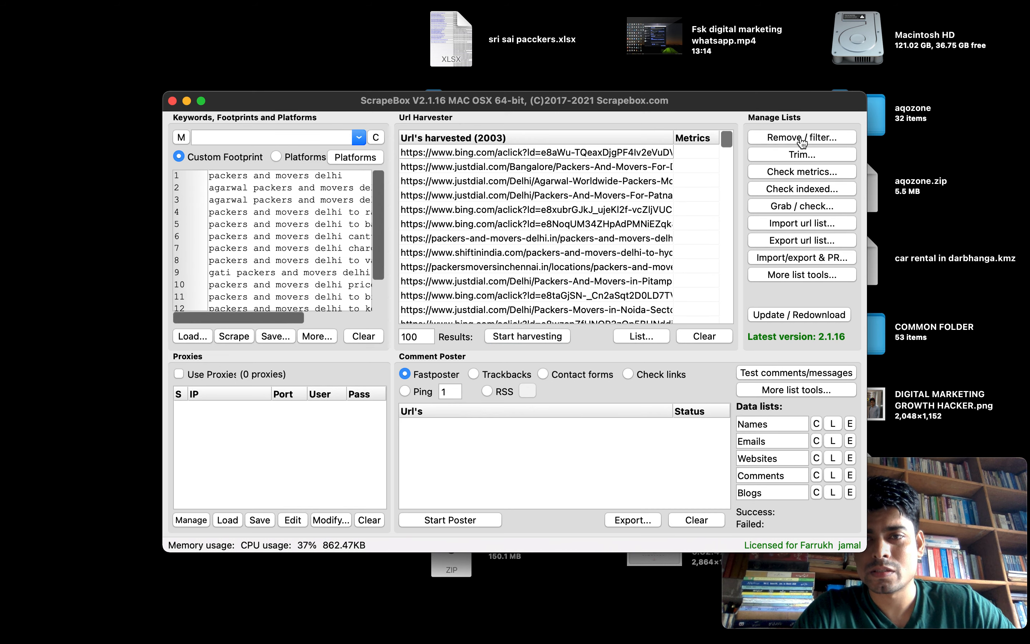
left_click(818, 138)
left_click(820, 177)
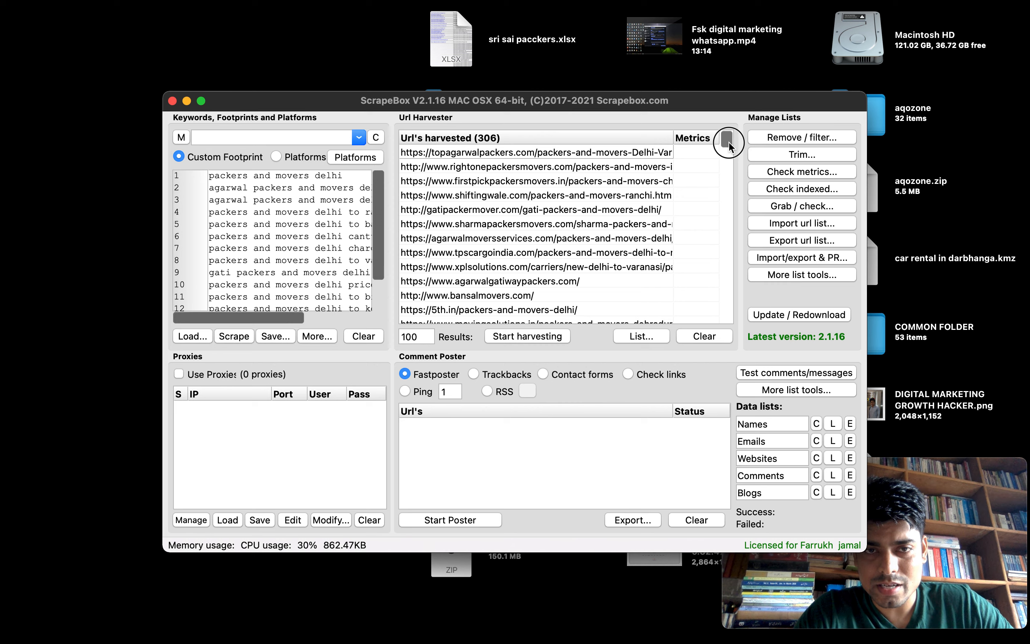
Step: Look through the harvested URLs and sort them alphabetically
left_click_drag(727, 143, 728, 165)
left_click_drag(727, 163, 723, 188)
left_click(473, 139)
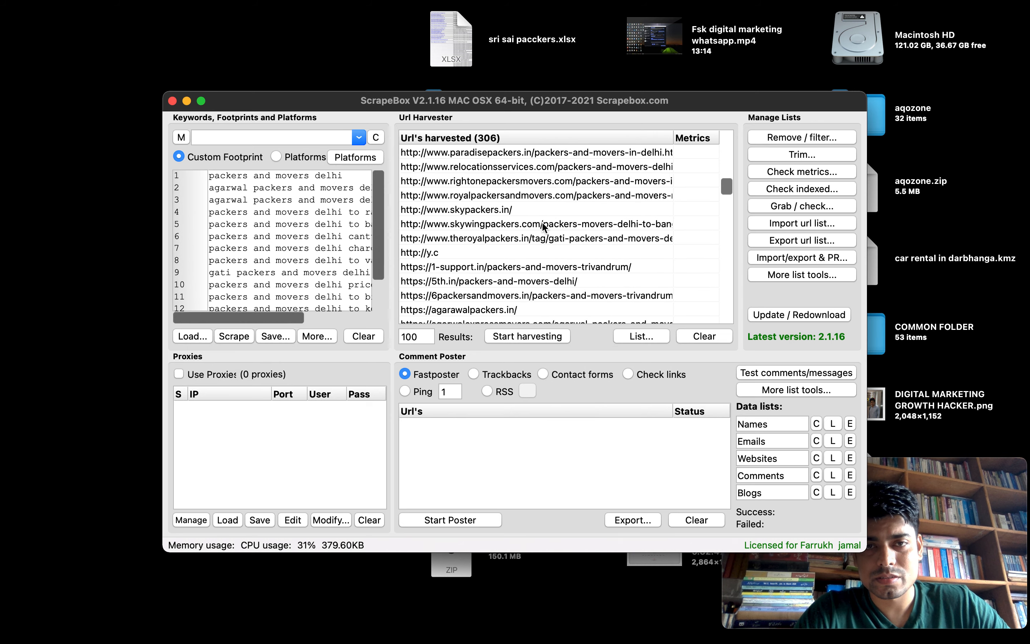
scroll(542, 223, "up", 20)
mouse_move(445, 4)
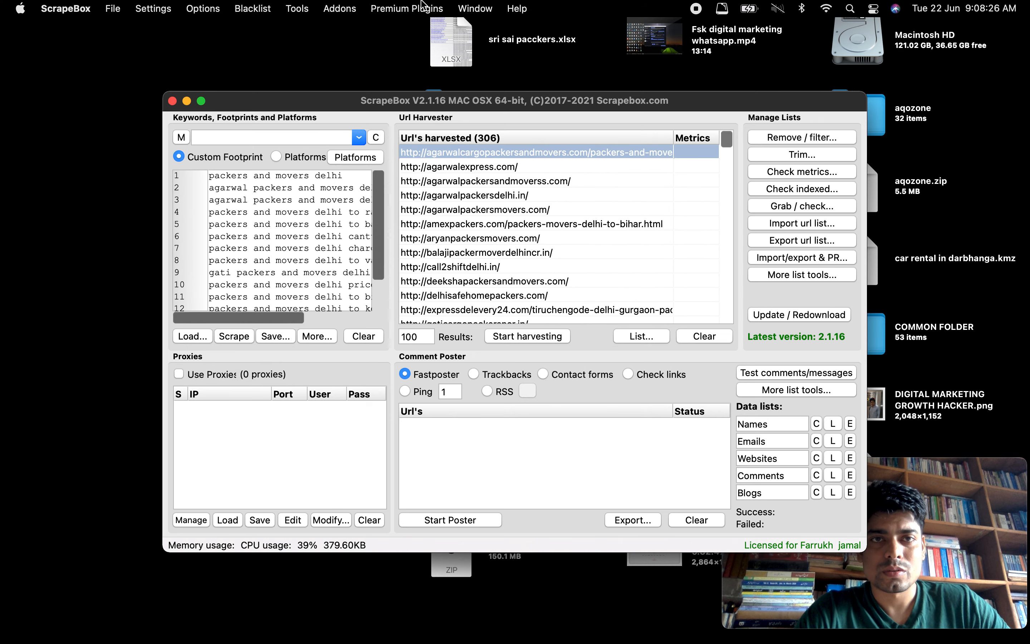
left_click(341, 8)
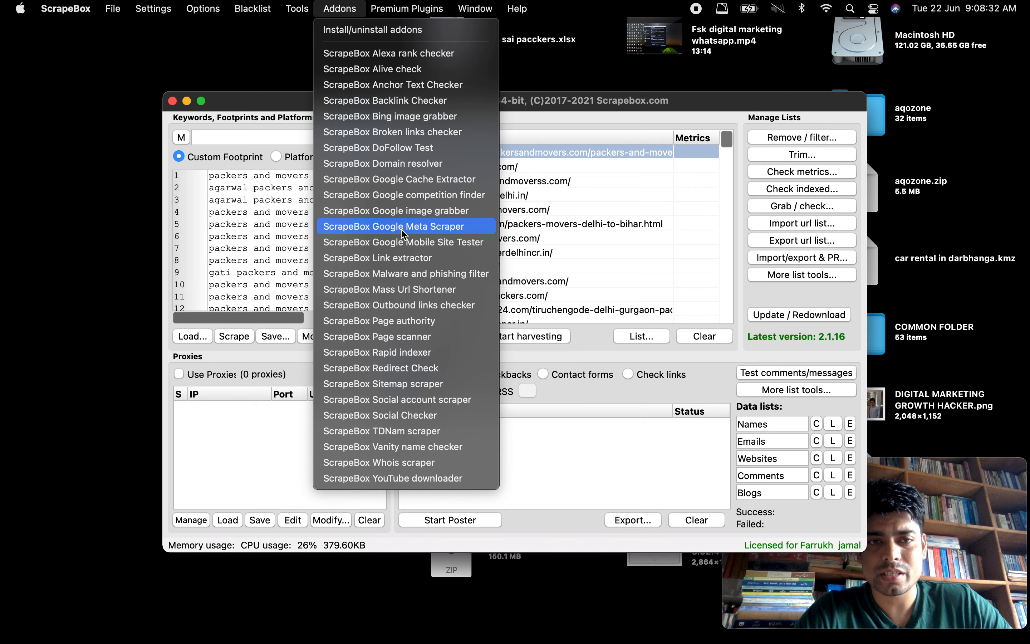
left_click(625, 238)
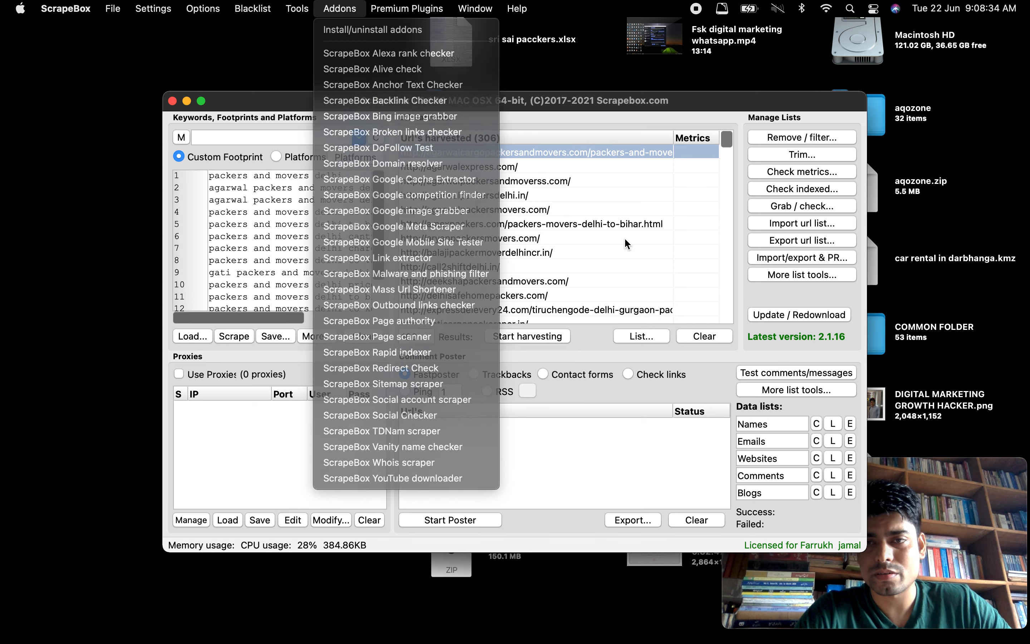
left_click(799, 172)
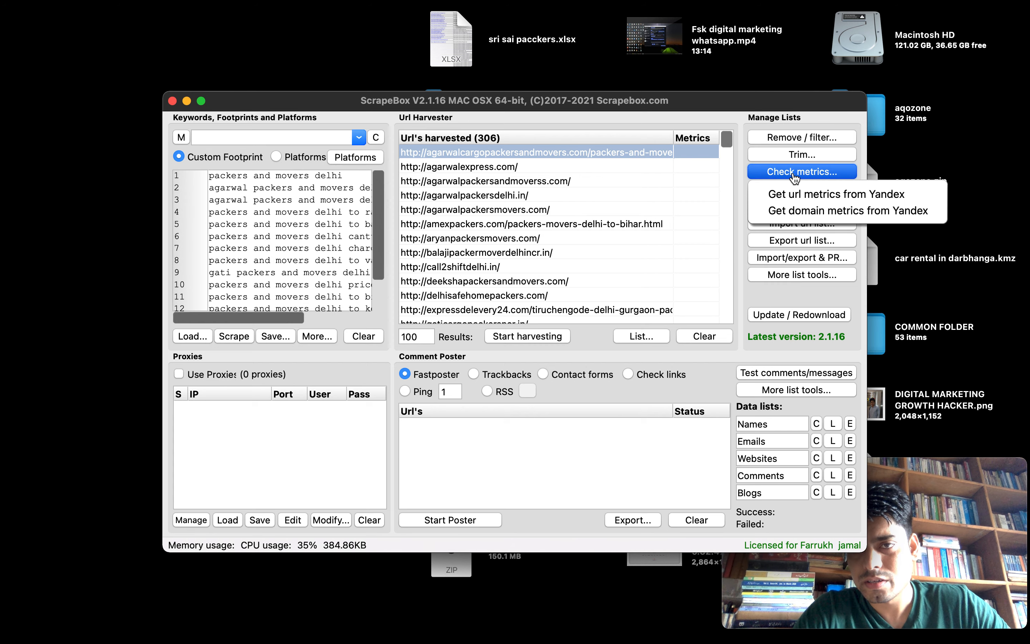
left_click(740, 192)
left_click(776, 192)
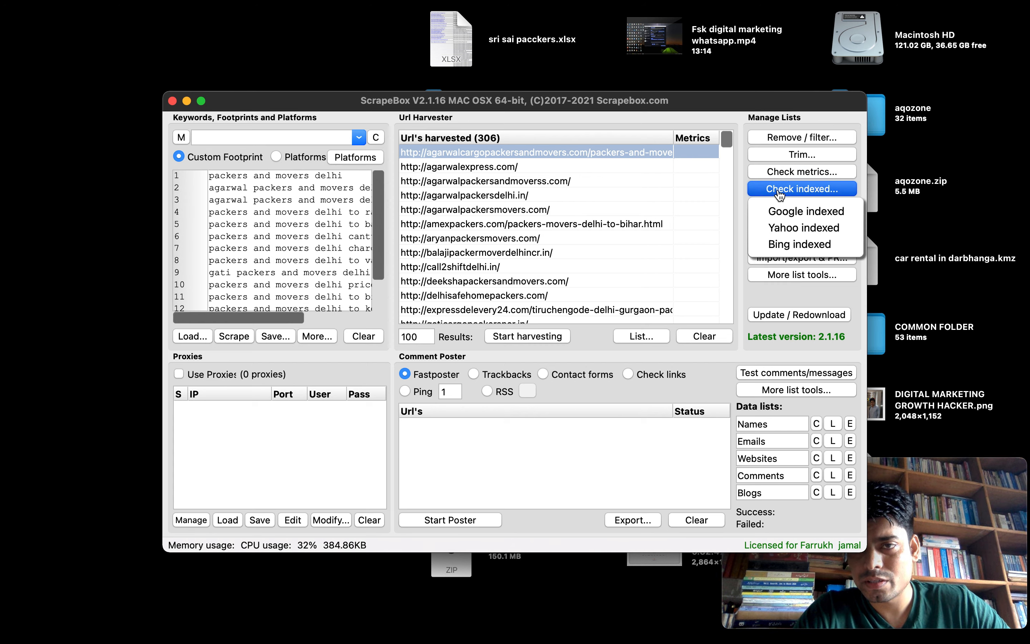
left_click(716, 194)
Step: Grab the meta titles, descriptions and keywords of all harvested URLs with the level set at 1
left_click(772, 206)
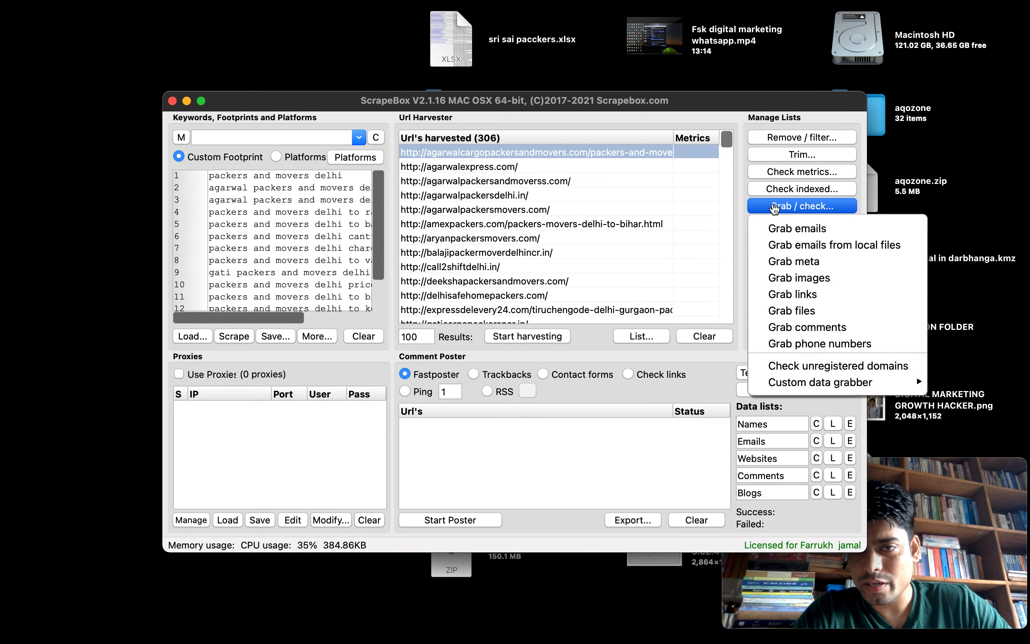
left_click(785, 264)
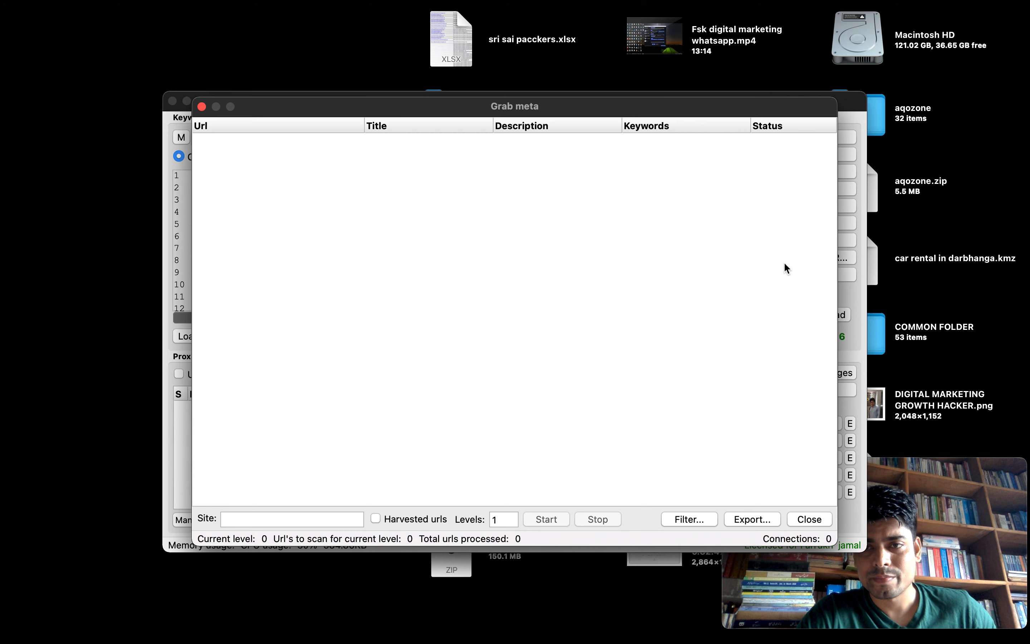
left_click(375, 519)
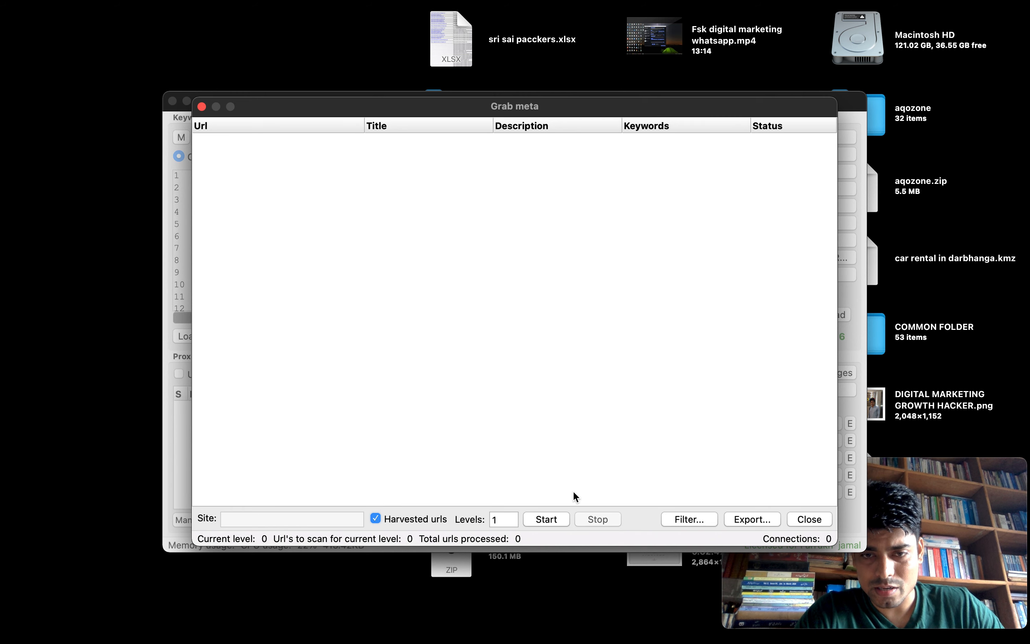
left_click(546, 520)
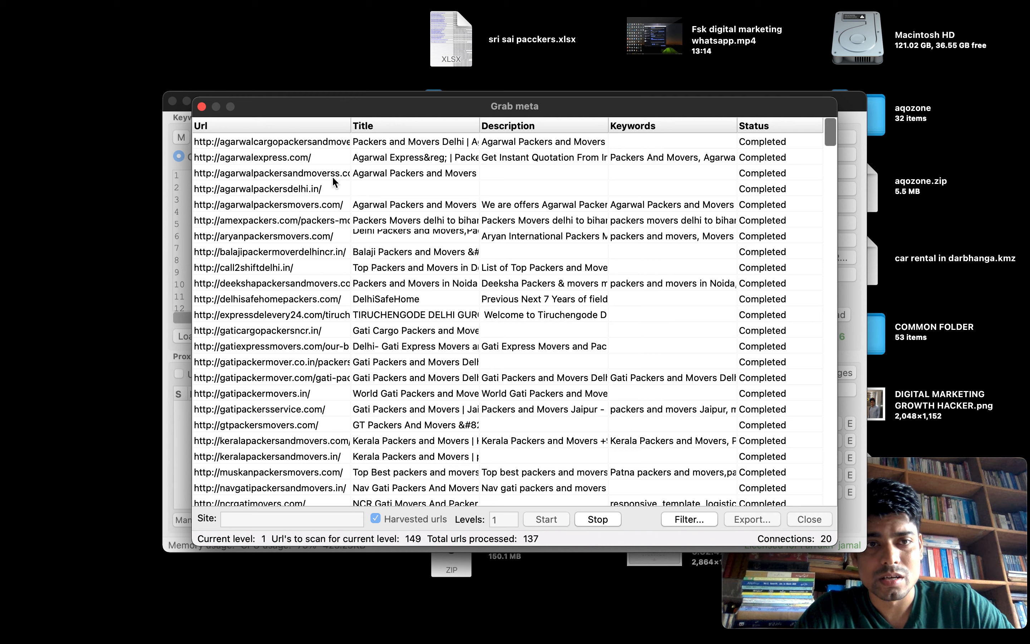
left_click(302, 178)
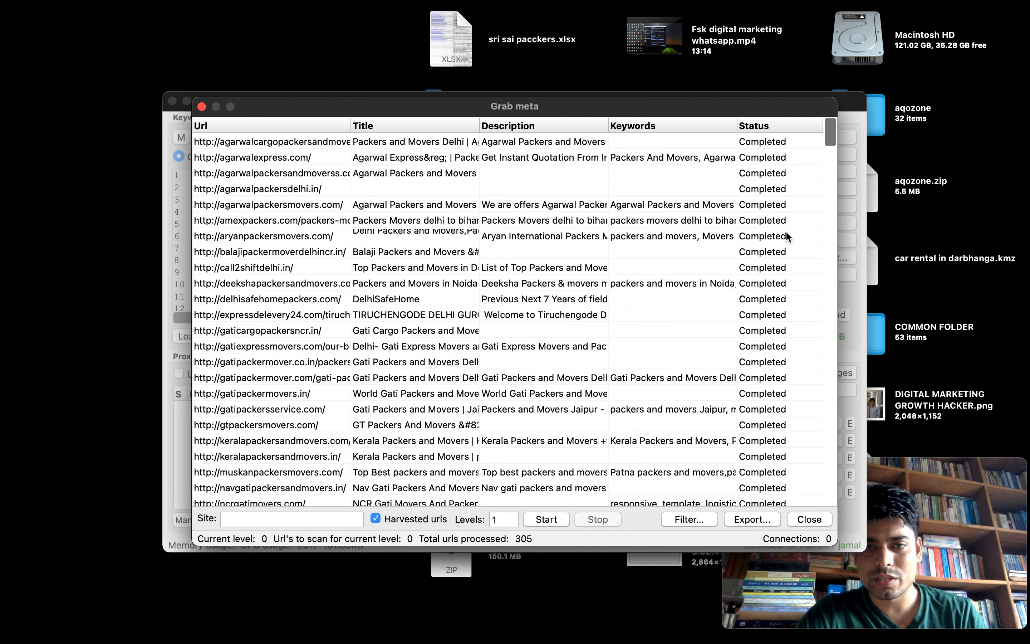
Step: Export the grabbed metadata as an Excel file and name it "packers and movers delhi .xlsx"
left_click_drag(828, 140, 829, 170)
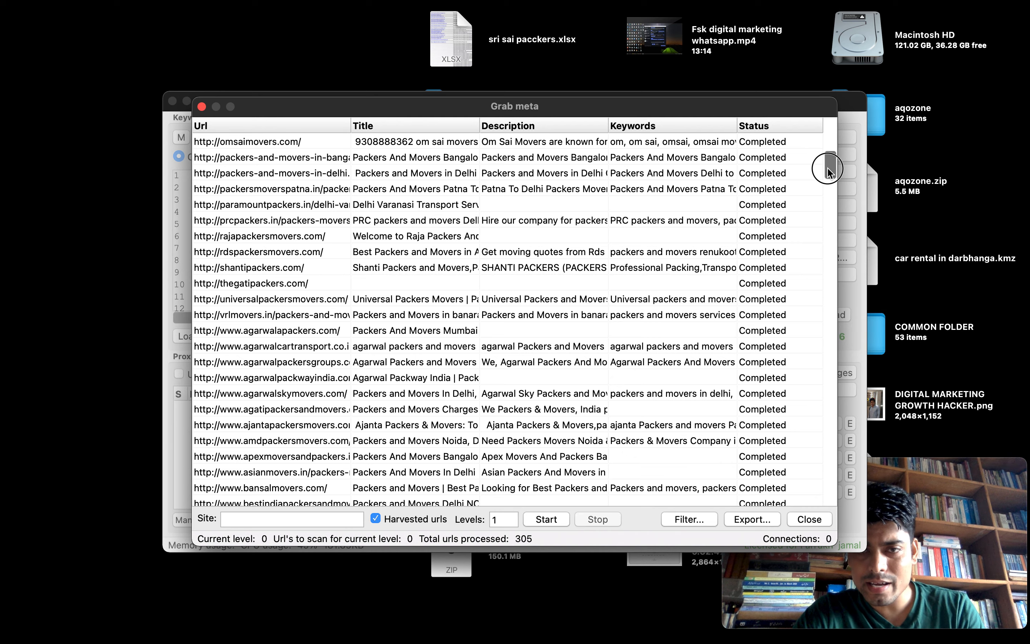
left_click_drag(828, 170, 826, 201)
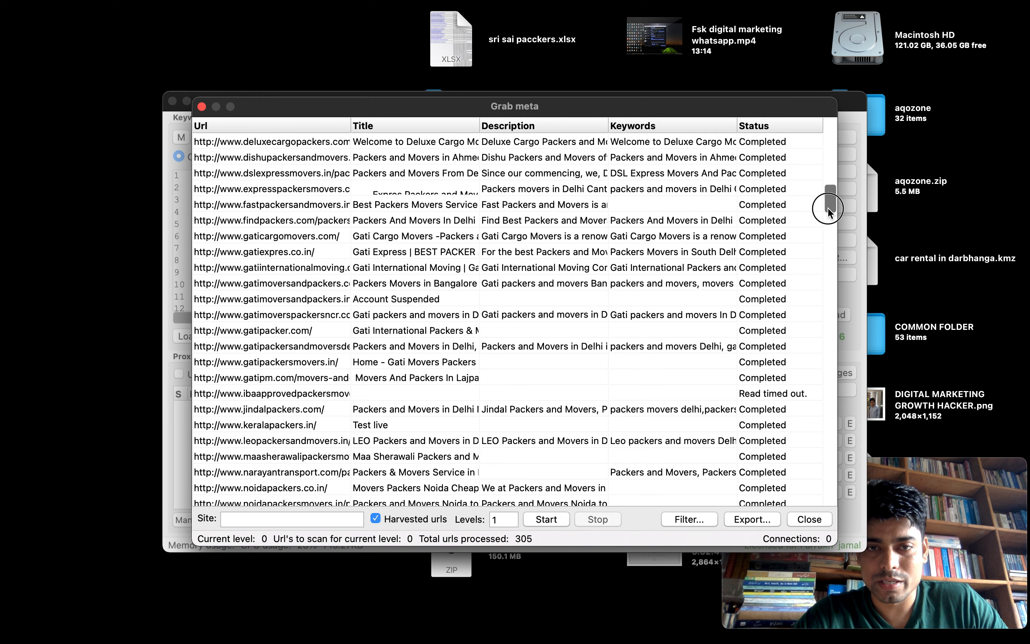
left_click_drag(828, 208, 822, 279)
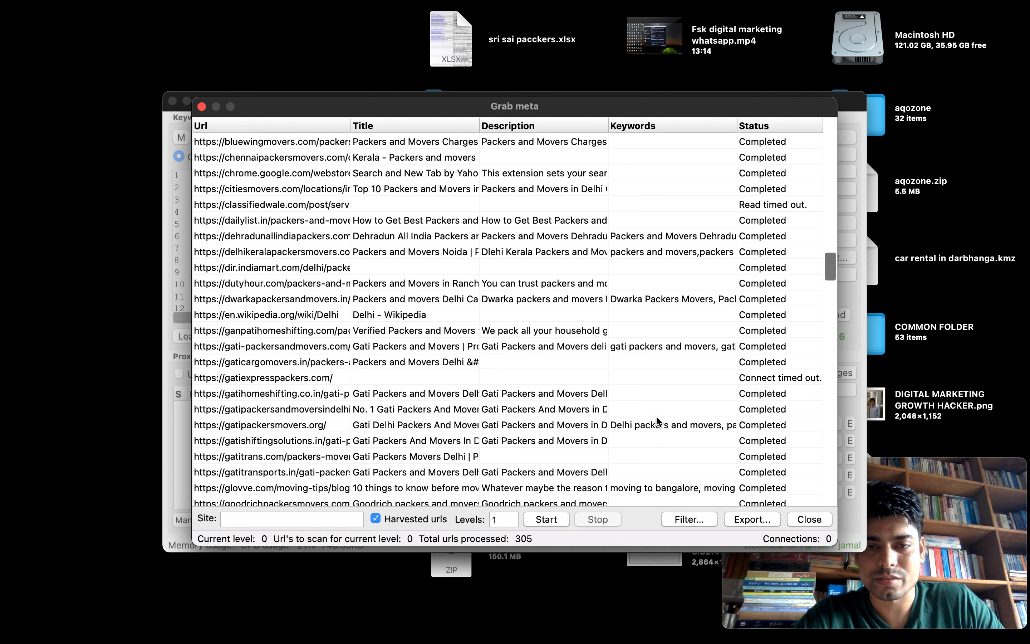
left_click(748, 521)
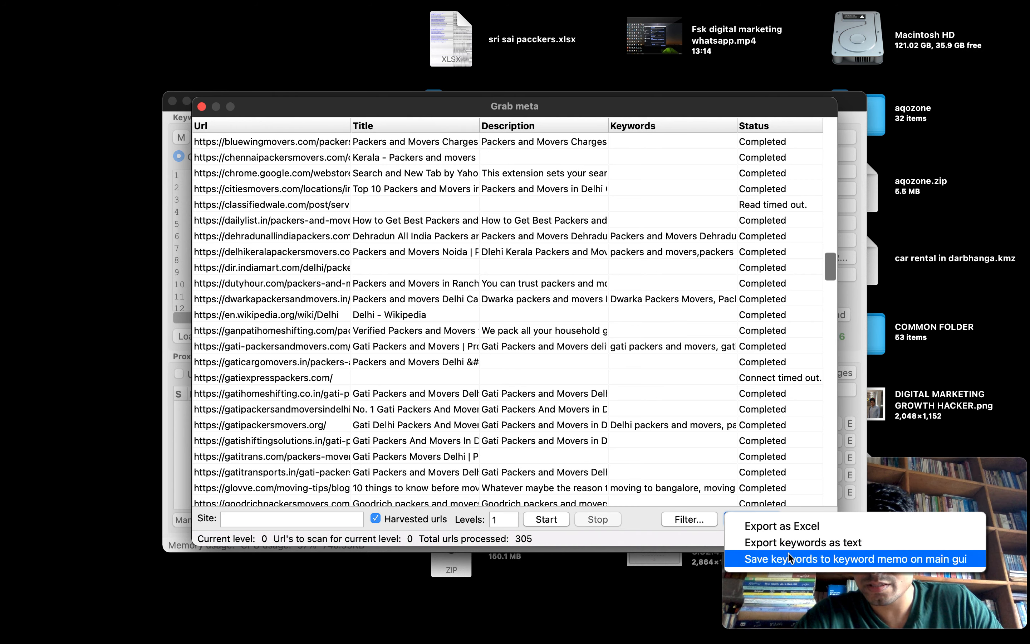
left_click(799, 527)
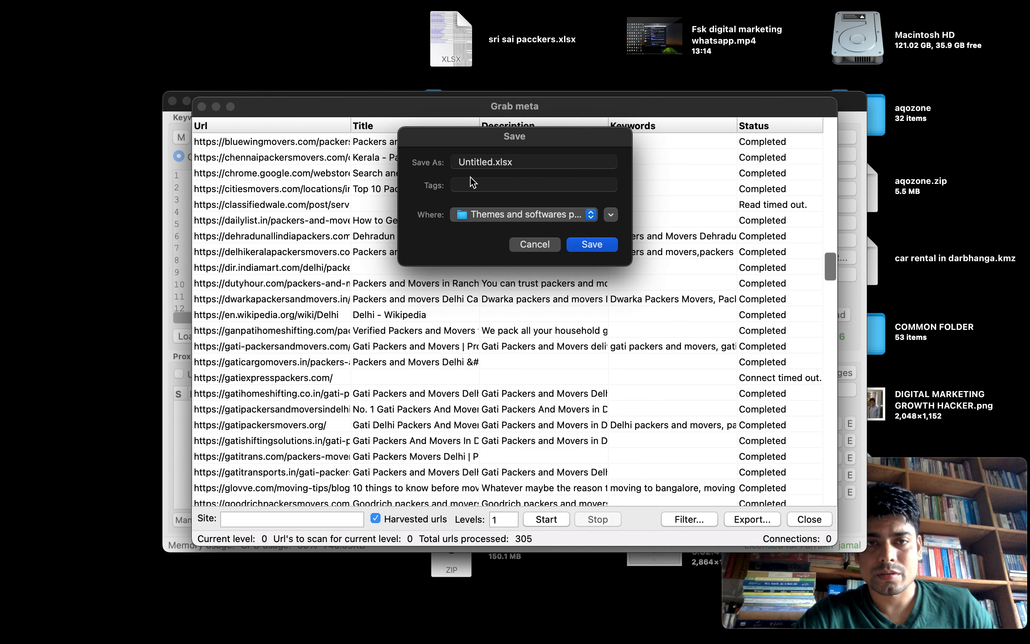
left_click(524, 164)
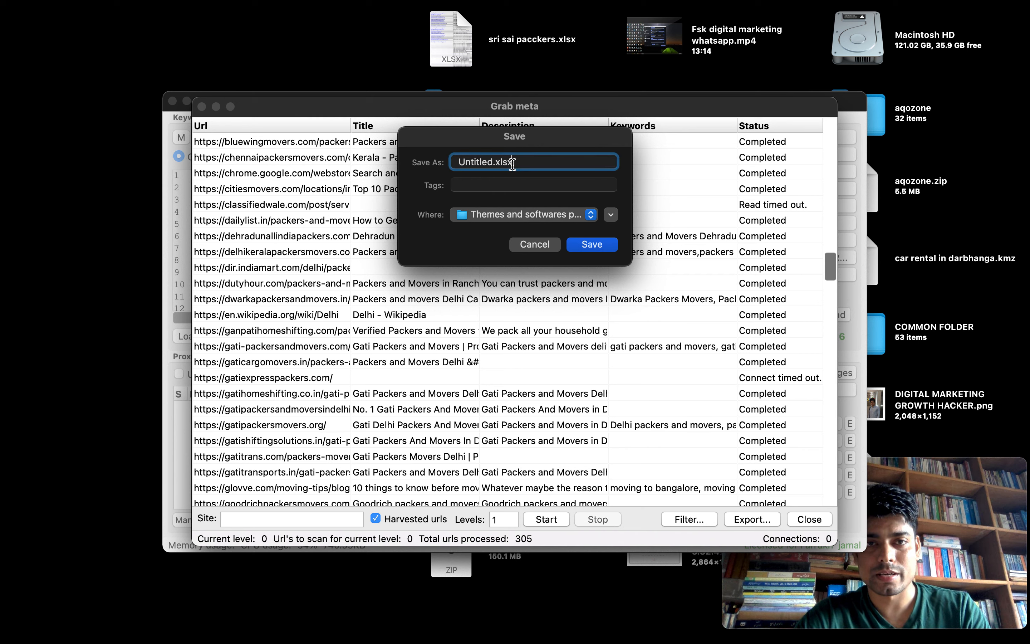
left_click_drag(493, 162, 452, 164)
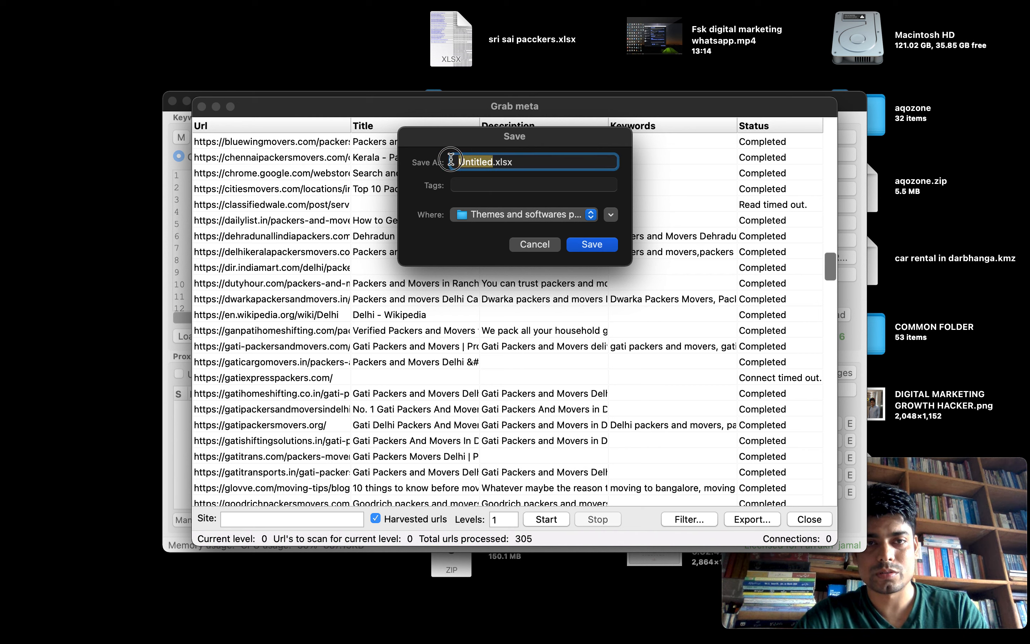
type("packers ")
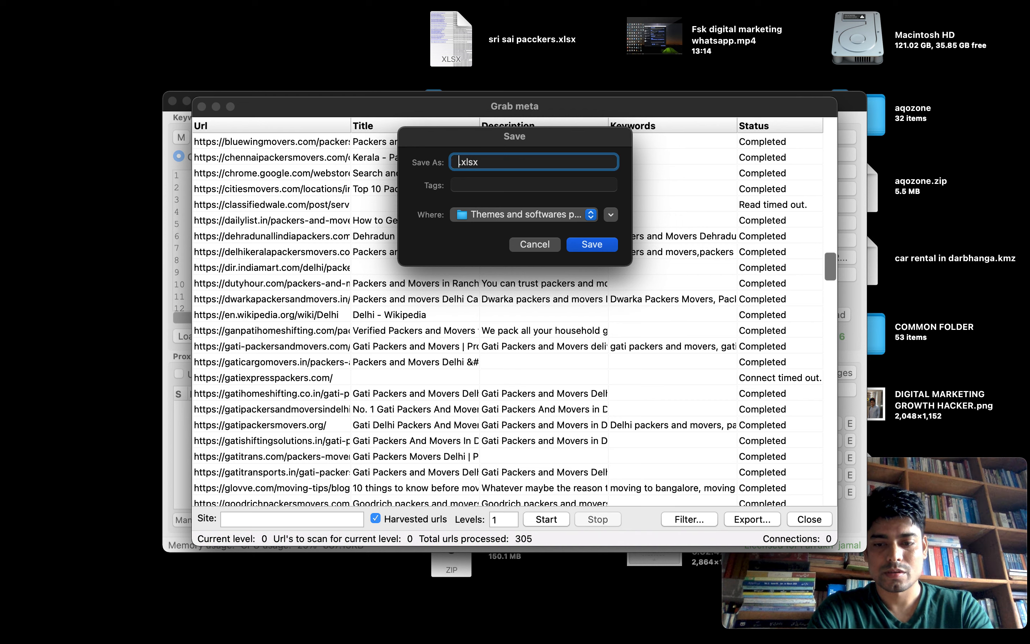
type("andd mover")
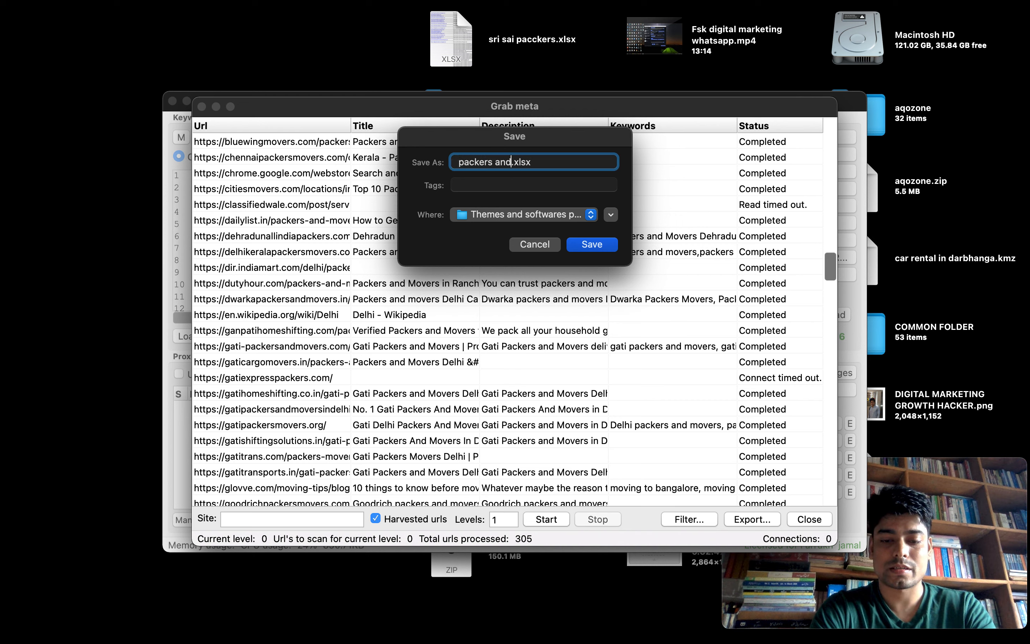
type("s delhi")
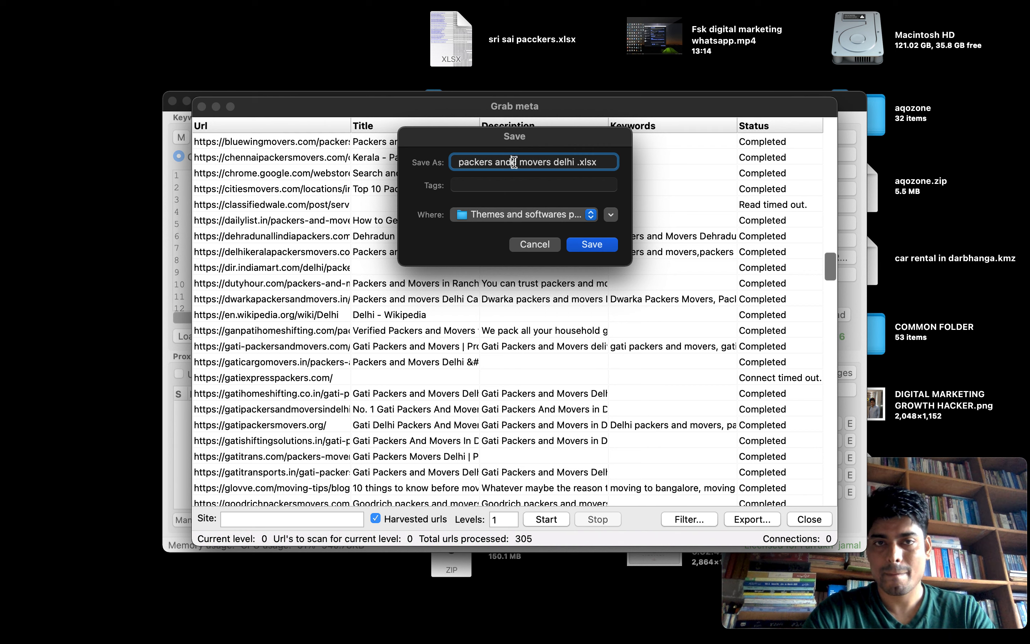
key("BackSpace")
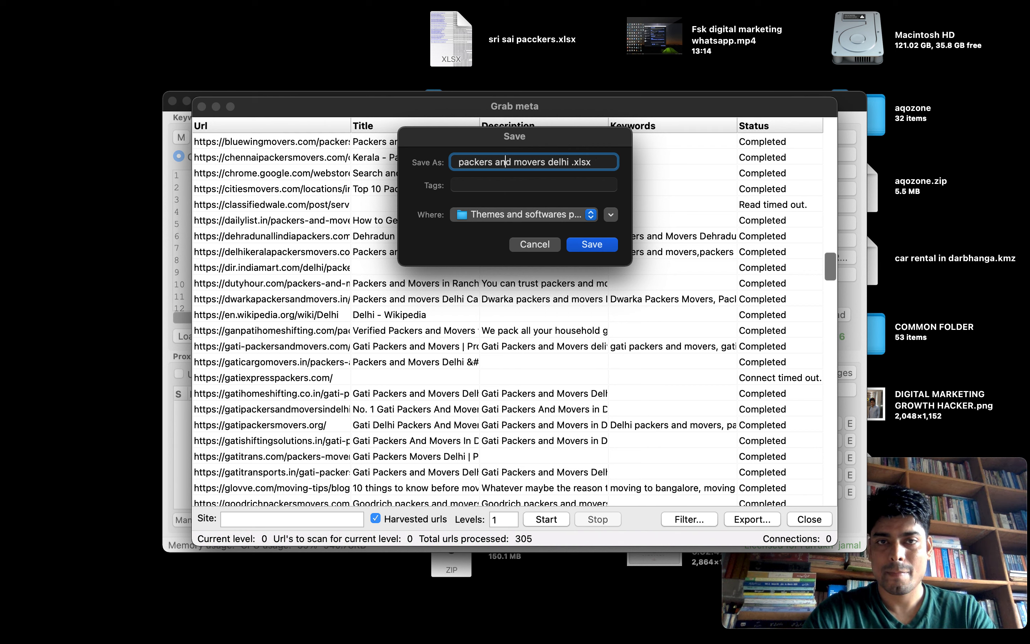
Step: Choose the Desktop as the destination folder and save the exported Excel file
left_click(522, 215)
left_click(502, 218)
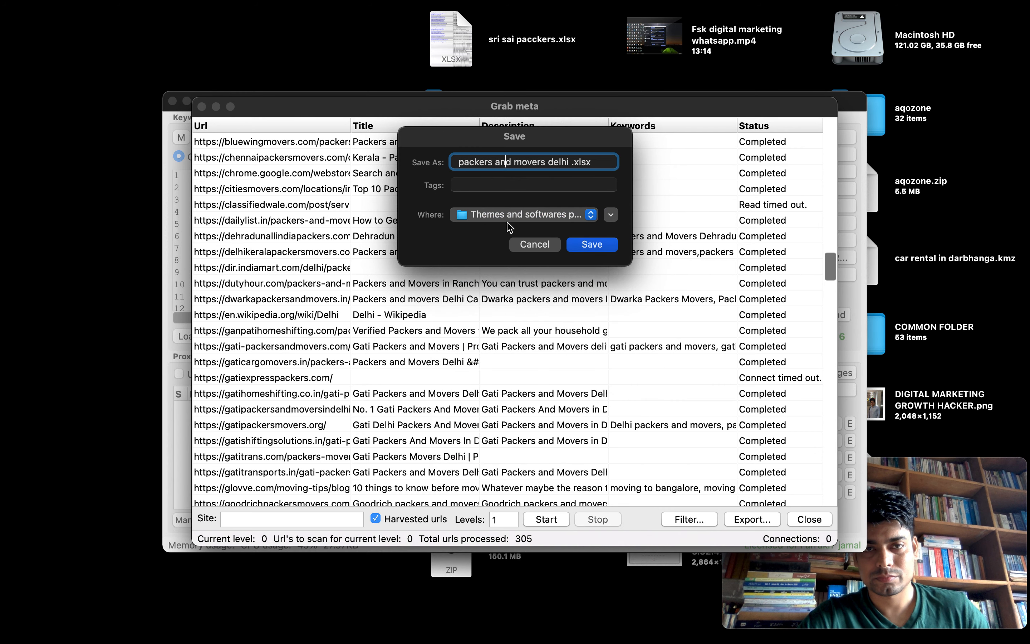
left_click(515, 216)
left_click(499, 238)
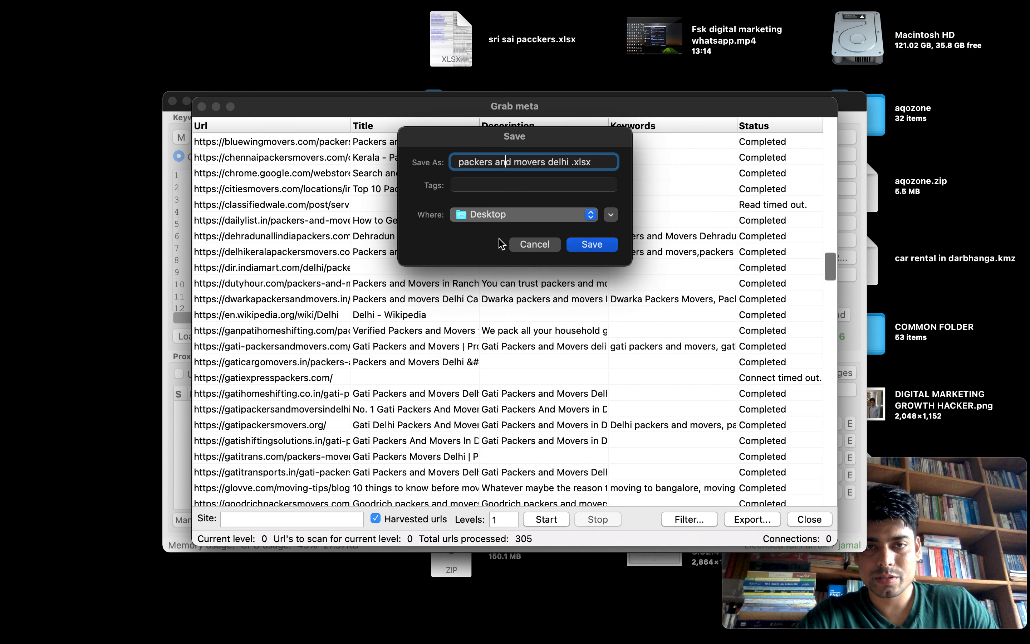
left_click(592, 245)
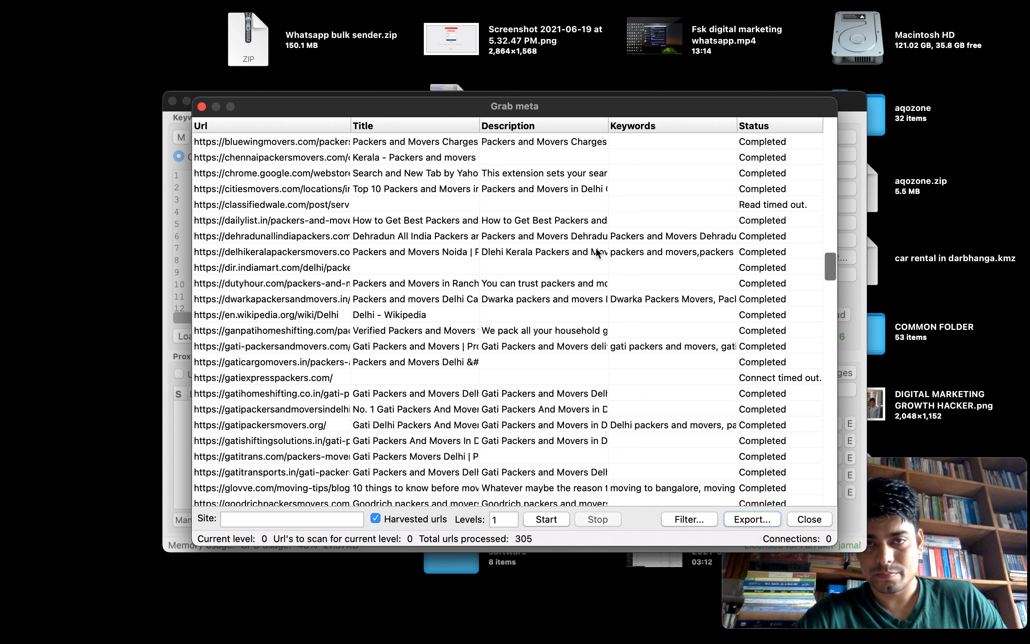
Step: Move the Grab meta and main ScrapeBox windows aside to uncover the exported file on the desktop
left_click_drag(480, 107, 453, 350)
left_click(496, 115)
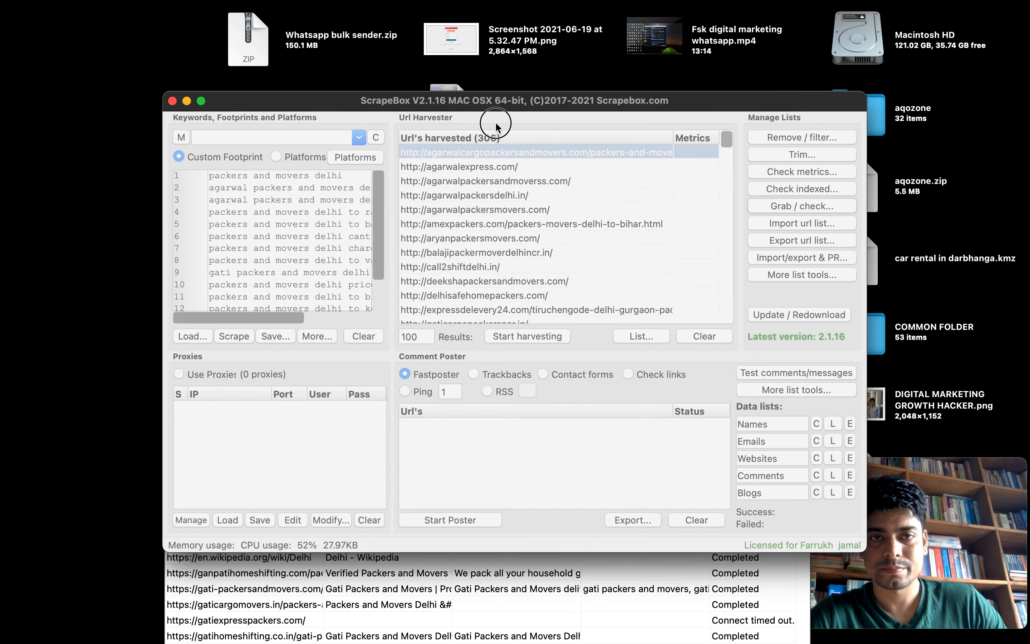
left_click_drag(522, 106, 533, 308)
left_click(455, 108)
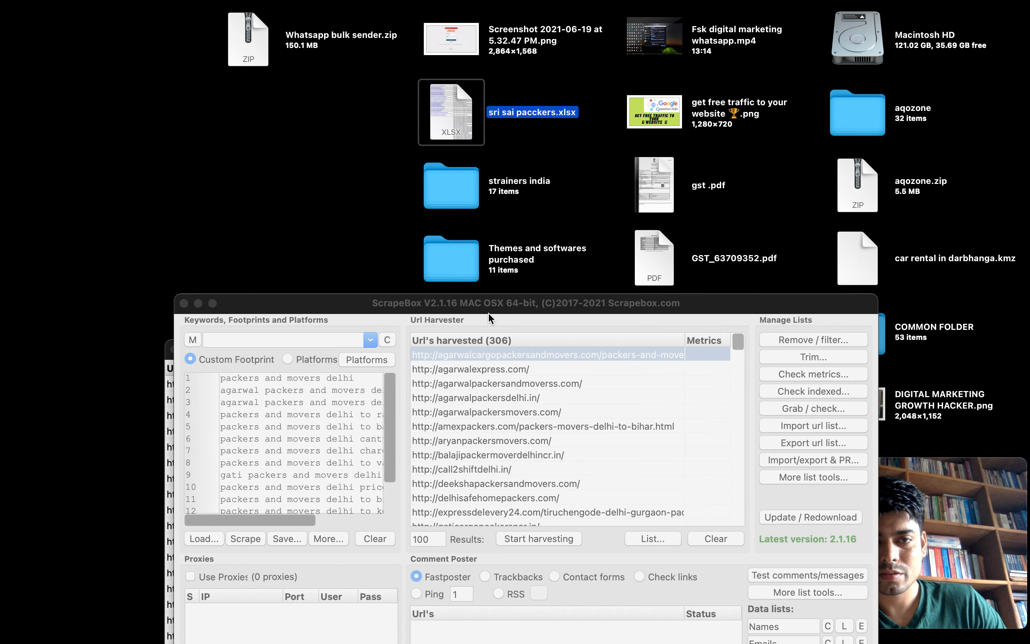
left_click_drag(489, 306, 327, 47)
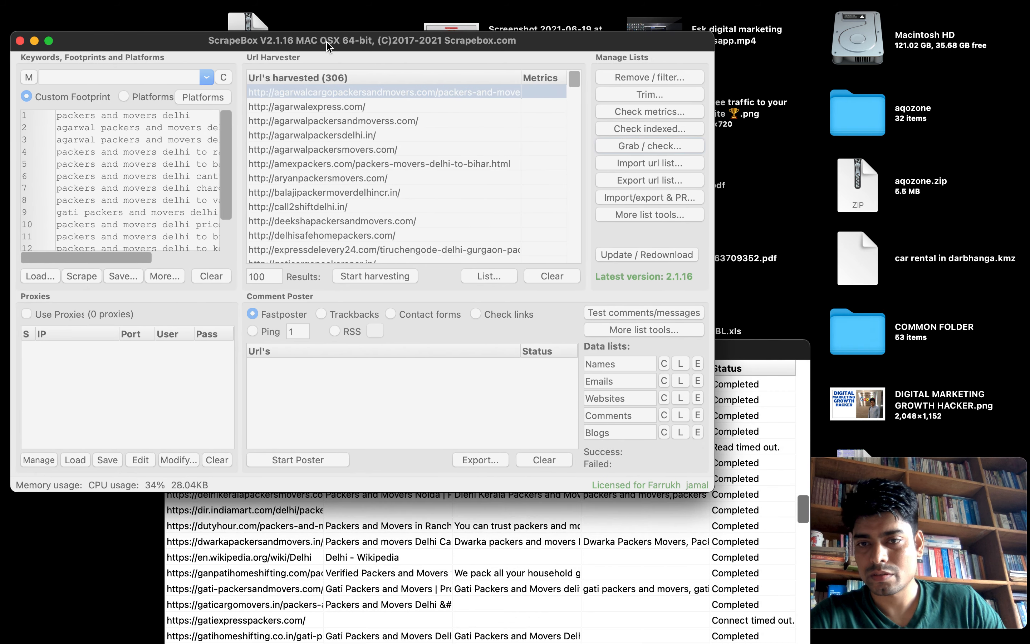
left_click_drag(764, 346, 502, 56)
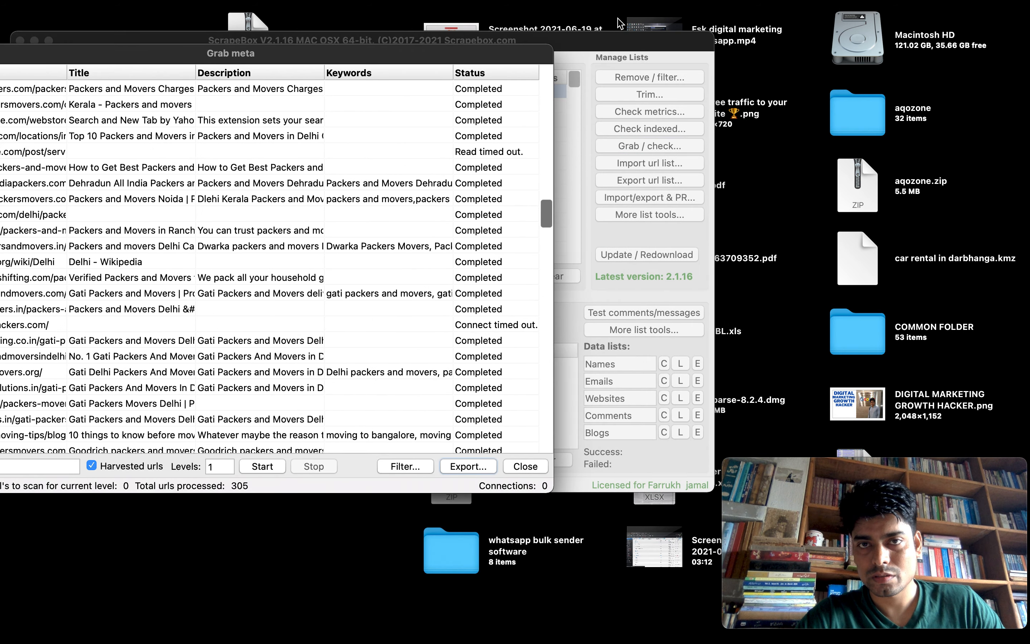
left_click_drag(592, 46, 287, 76)
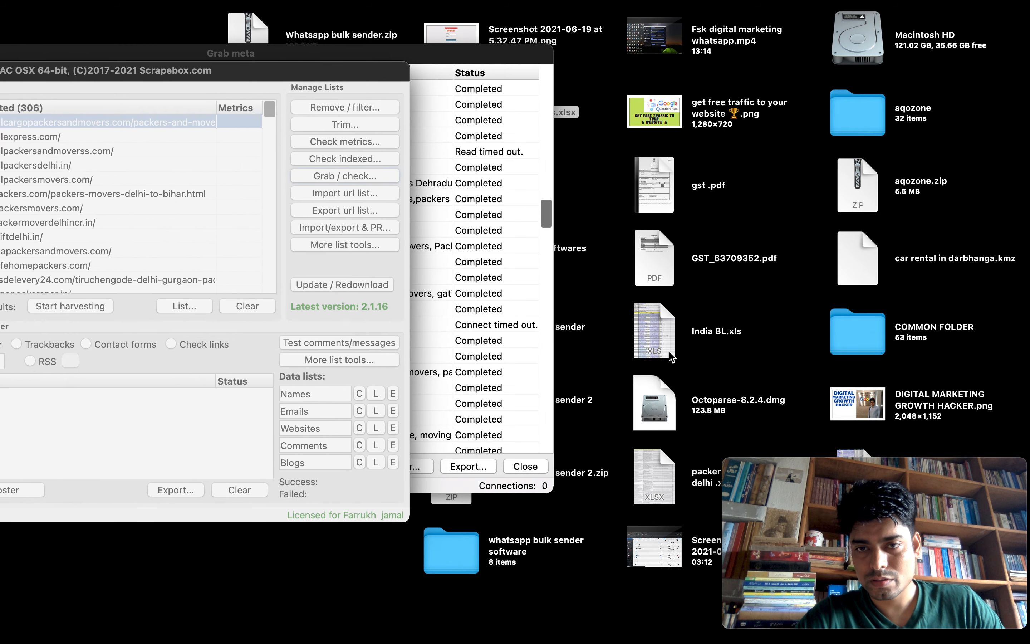
Step: Open the exported "packers and movers delhi .xlsx" file from the desktop in Microsoft Excel
mouse_move(681, 559)
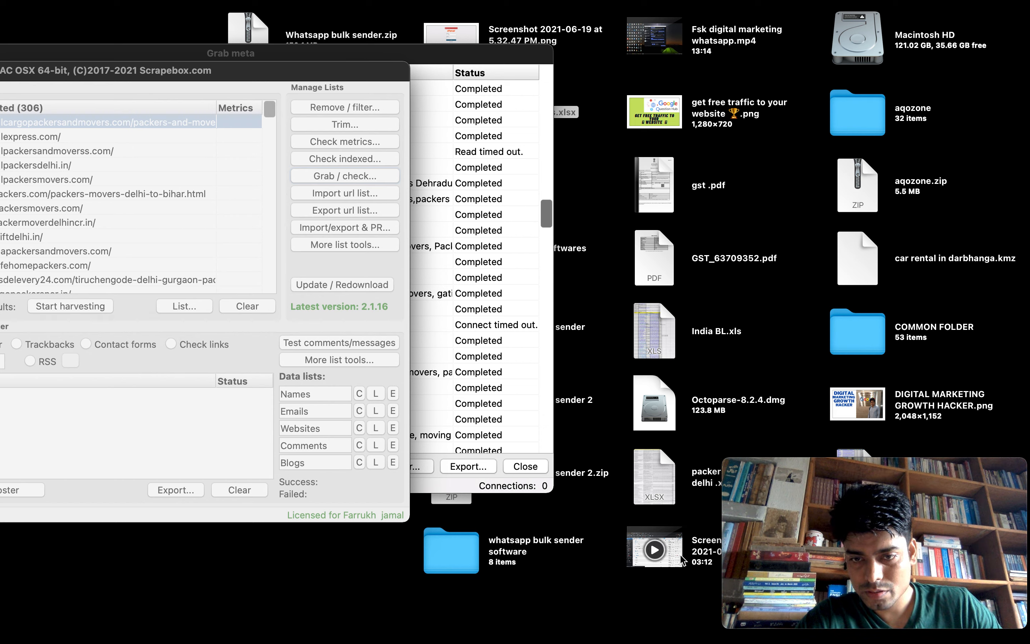
left_click(667, 481)
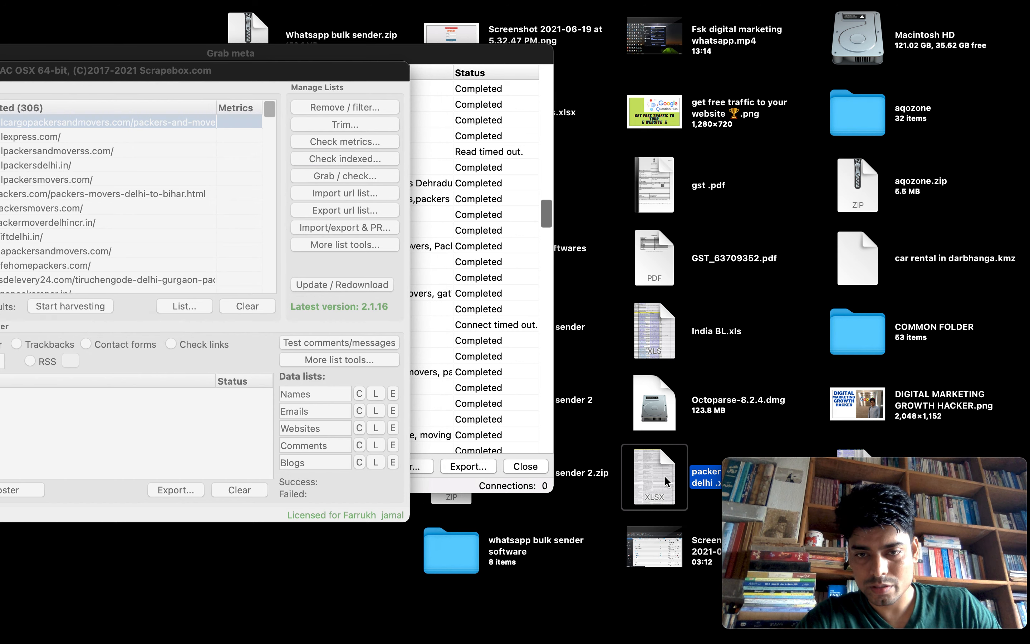
right_click(666, 482)
left_click(708, 365)
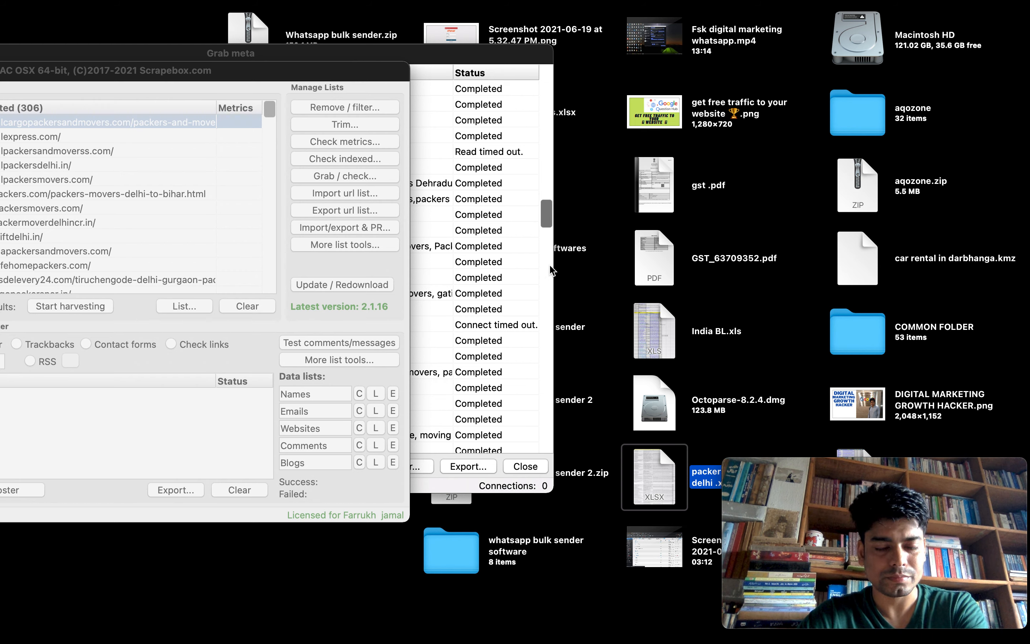
left_click(612, 438)
left_click(661, 485)
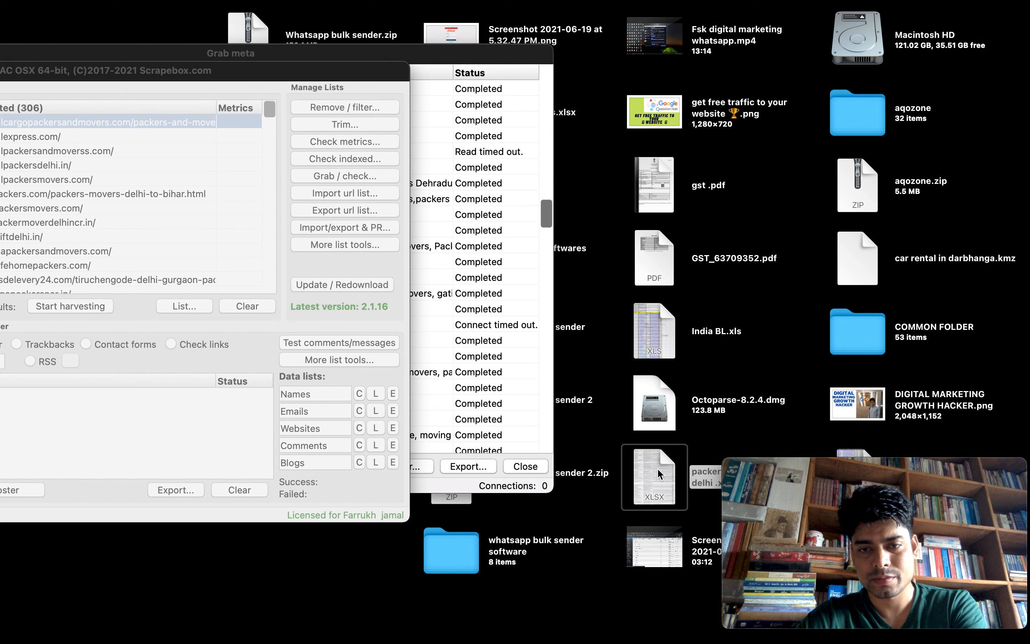
right_click(658, 469)
mouse_move(730, 377)
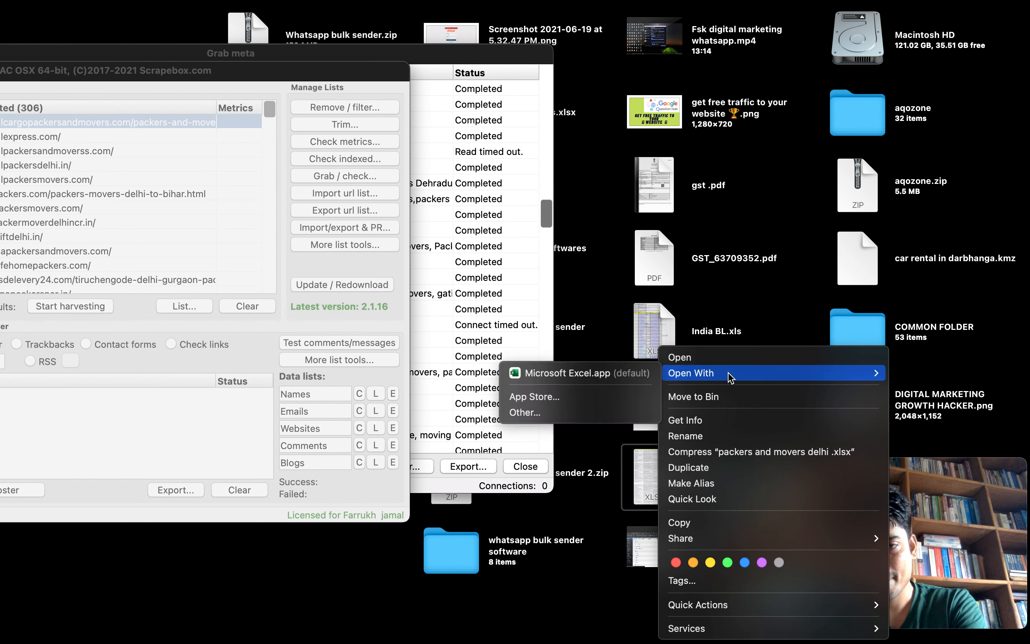
left_click(600, 375)
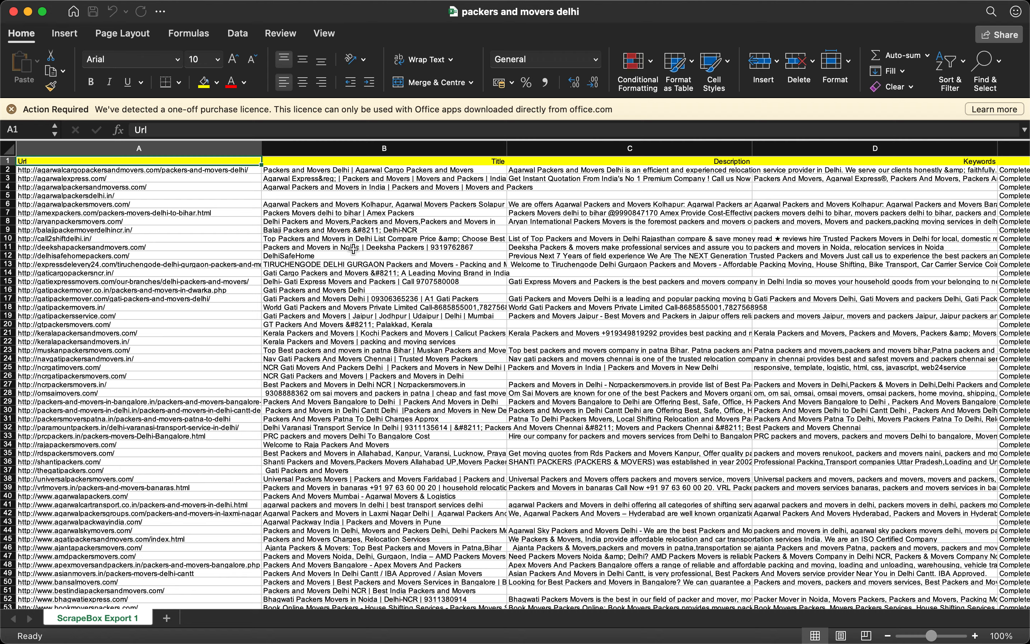
Step: Select the Title column and look through the exported titles and descriptions in the sheet
left_click(426, 299)
left_click(396, 145)
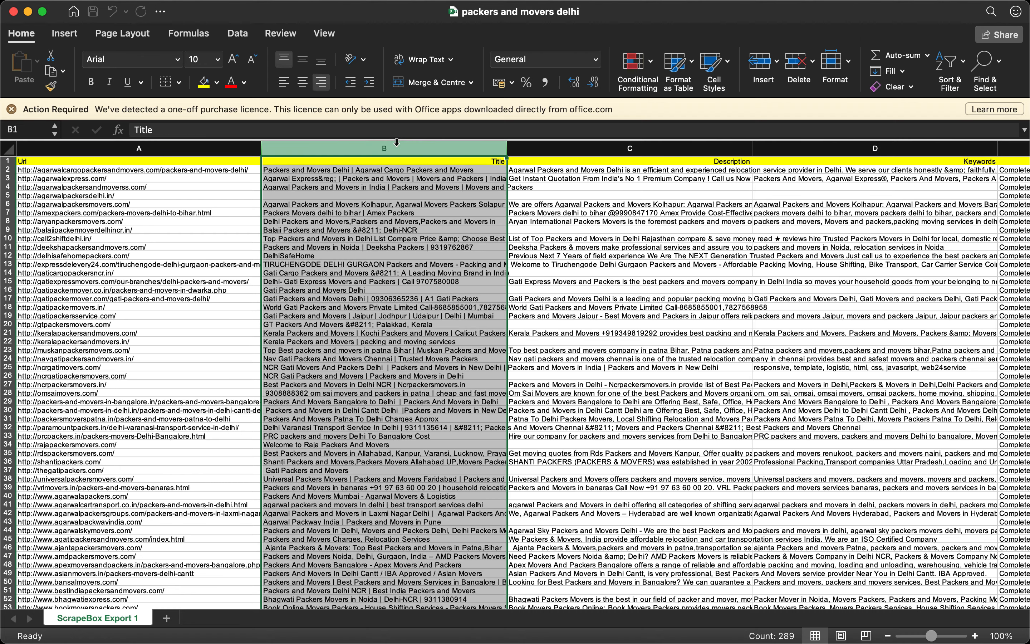
left_click(594, 273)
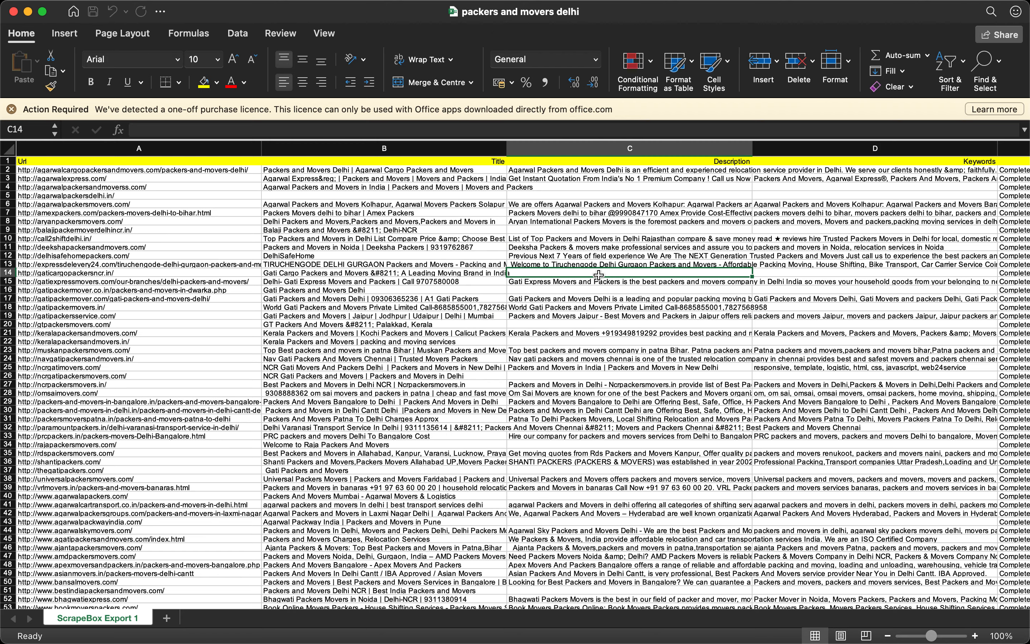
scroll(261, 226, "down", 3)
scroll(261, 226, "up", 3)
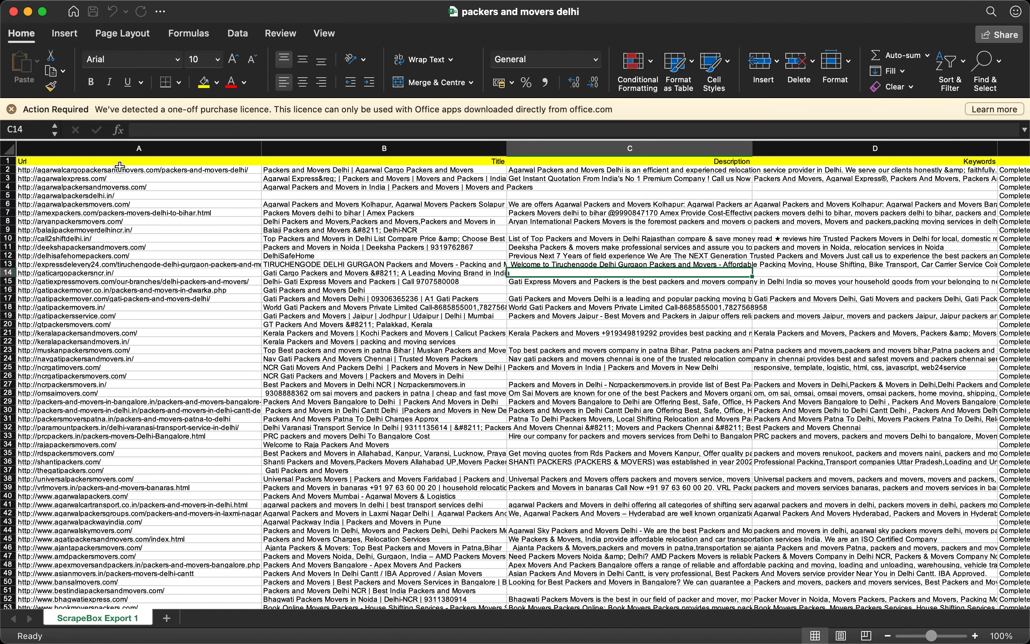
Step: Select the entire sheet and add filters to its header row
left_click(11, 148)
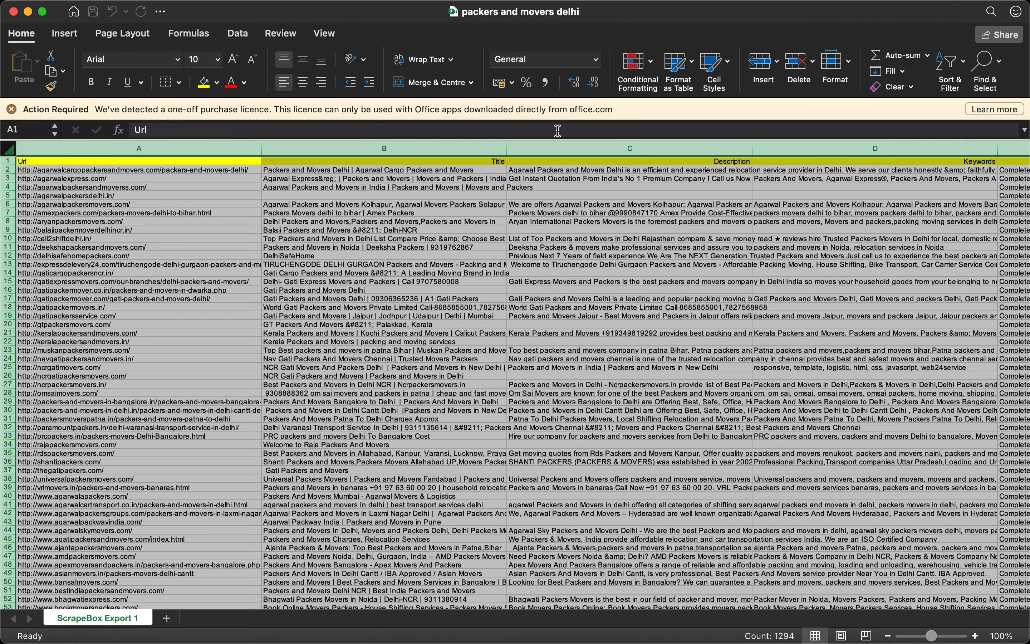
left_click(947, 62)
left_click(954, 146)
left_click(457, 212)
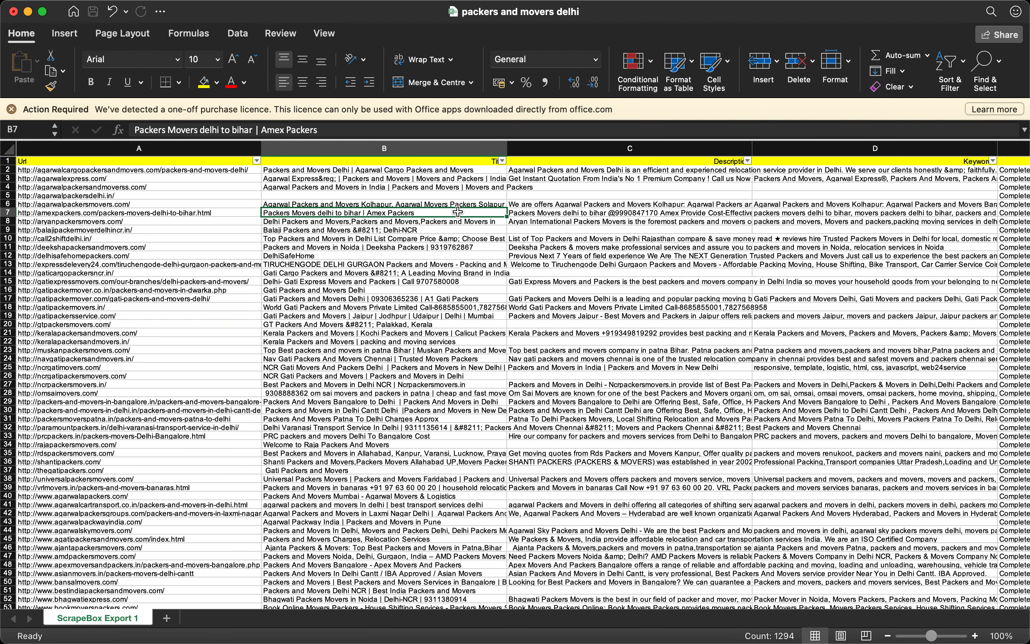
Step: Open the filter of the Title column and look through its list of values and condition options
left_click(502, 161)
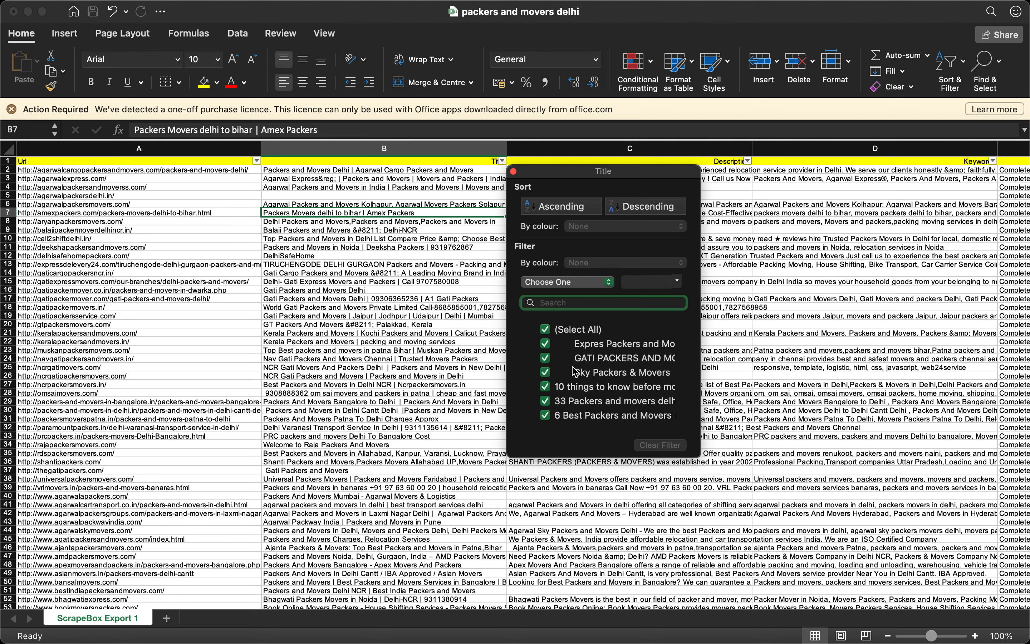
scroll(575, 371, "down", 5)
scroll(575, 371, "down", 15)
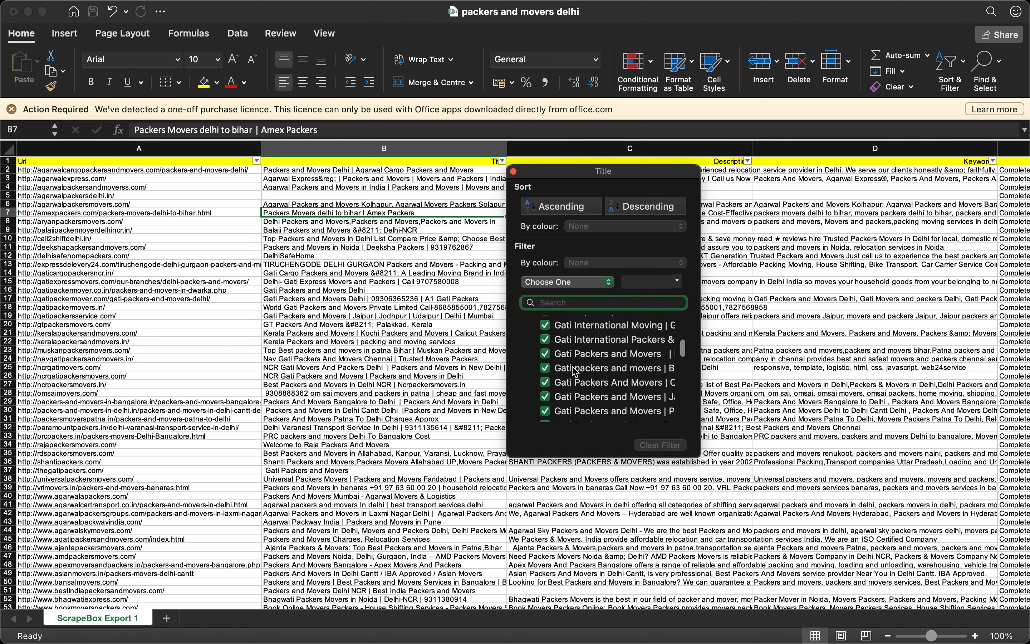
scroll(575, 371, "down", 15)
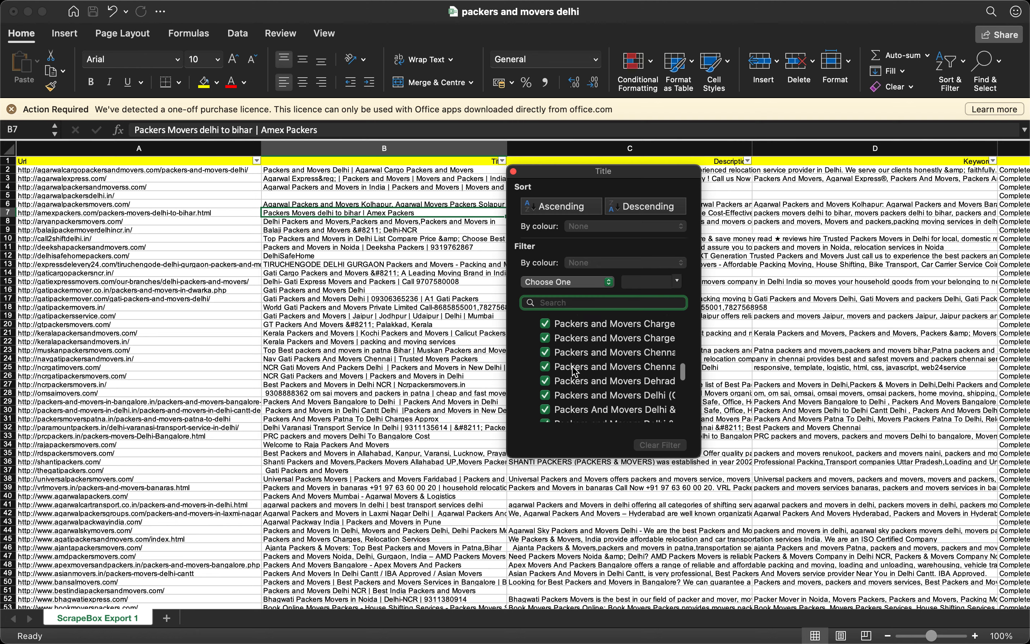
scroll(574, 371, "down", 15)
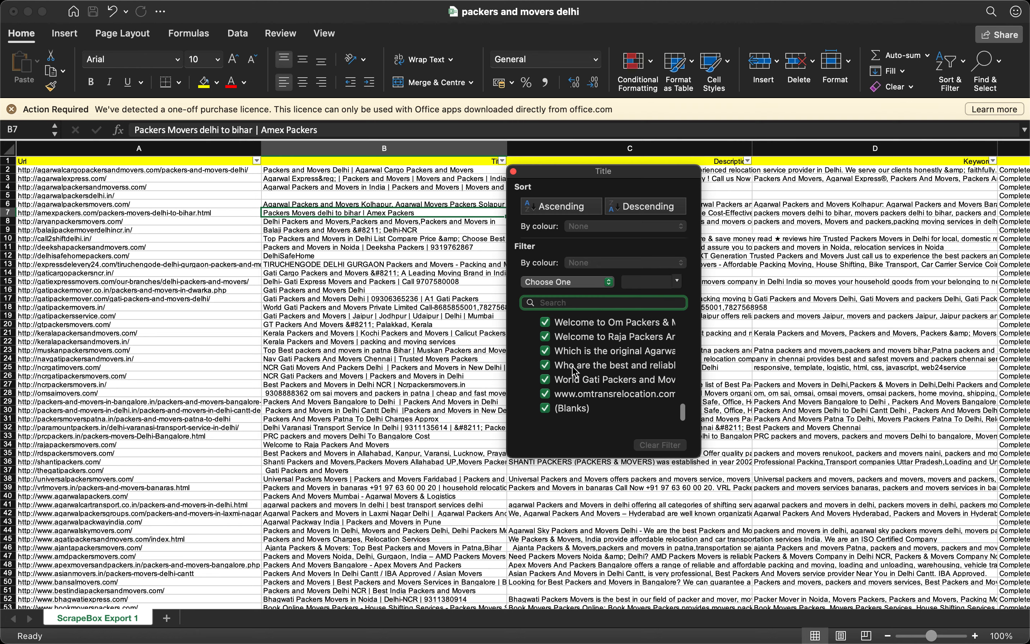
scroll(563, 354, "up", 5)
scroll(563, 355, "up", 10)
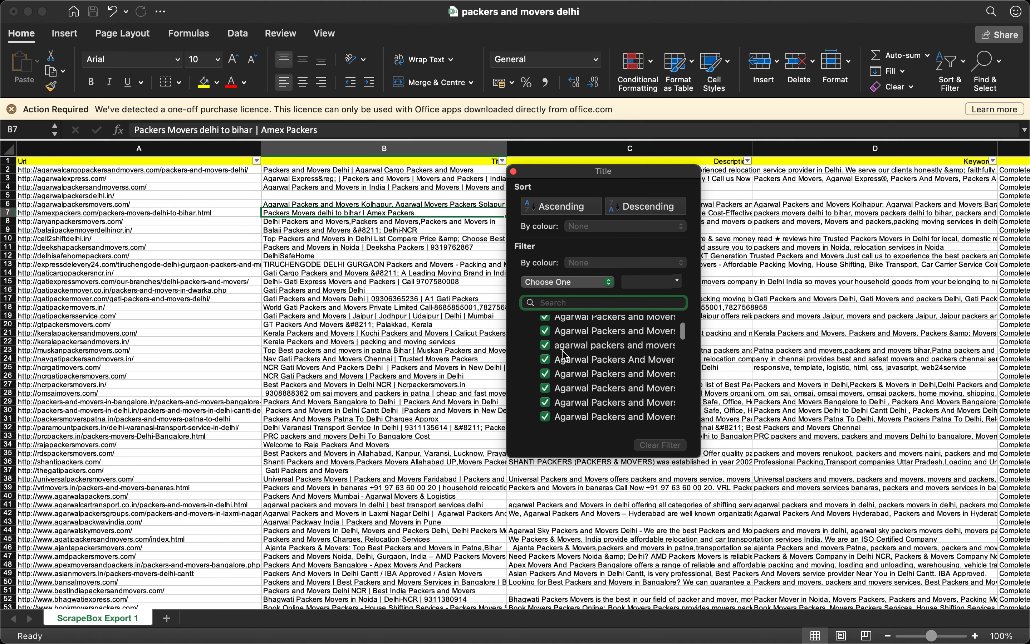
left_click(585, 287)
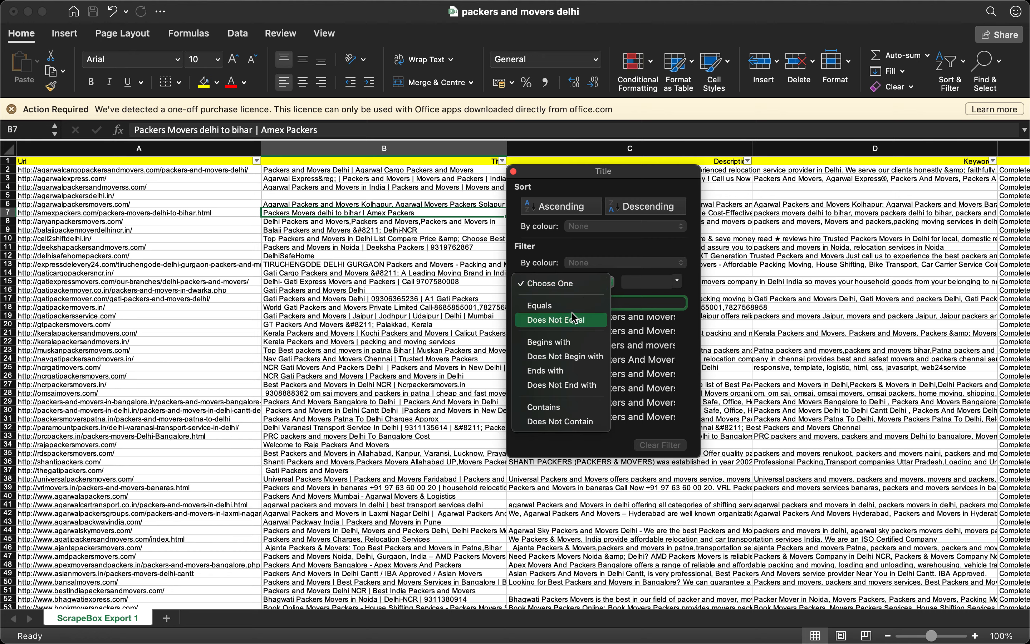
left_click(622, 266)
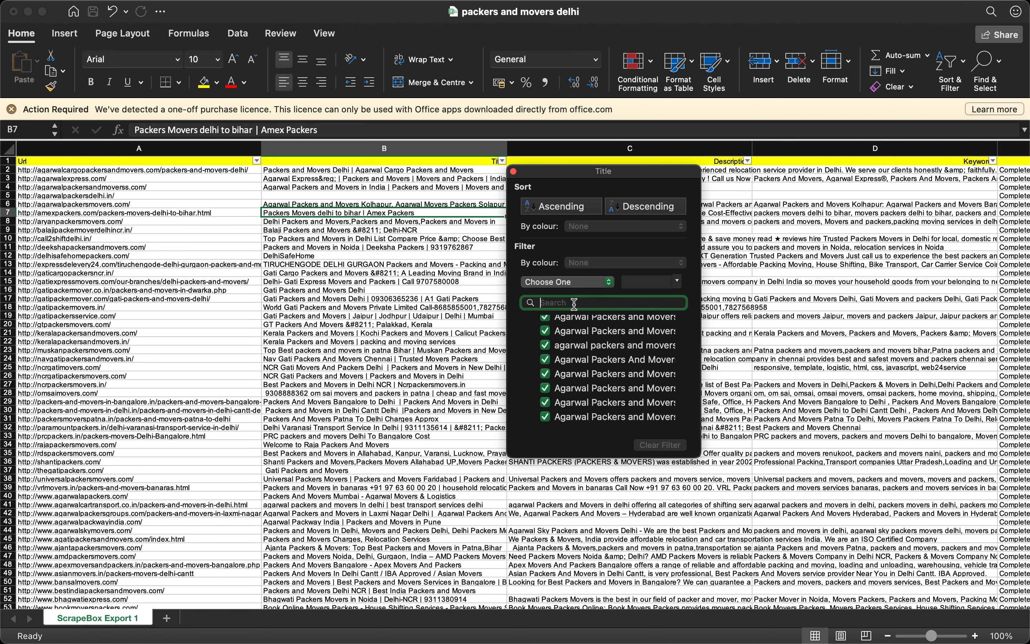
scroll(575, 336, "up", 5)
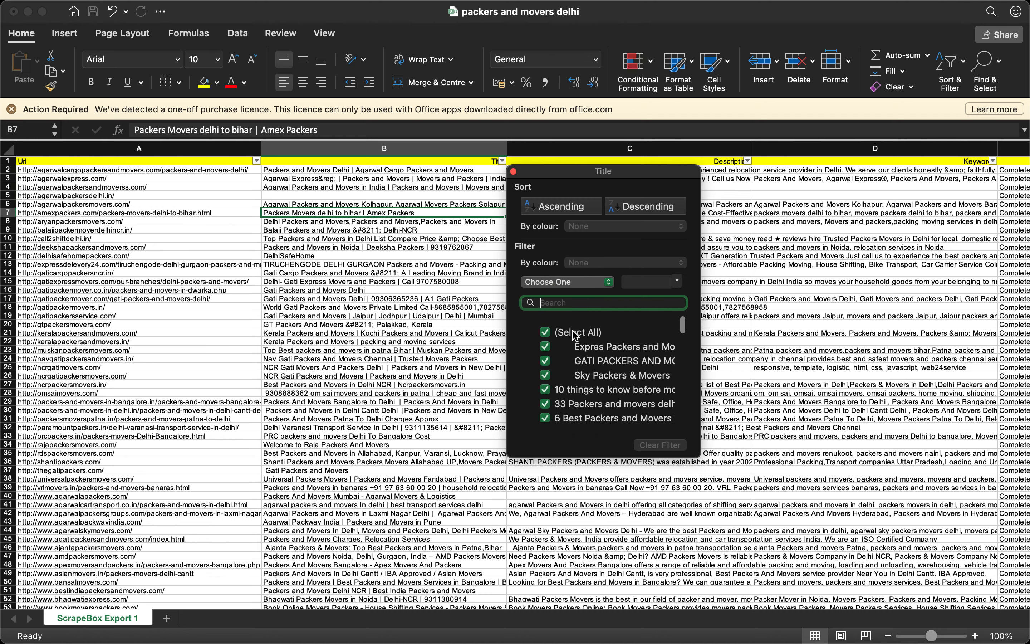
Step: Filter the Title column to show only (Blanks), and select the Url column to count the remaining entries
left_click(546, 331)
scroll(573, 365, "down", 10)
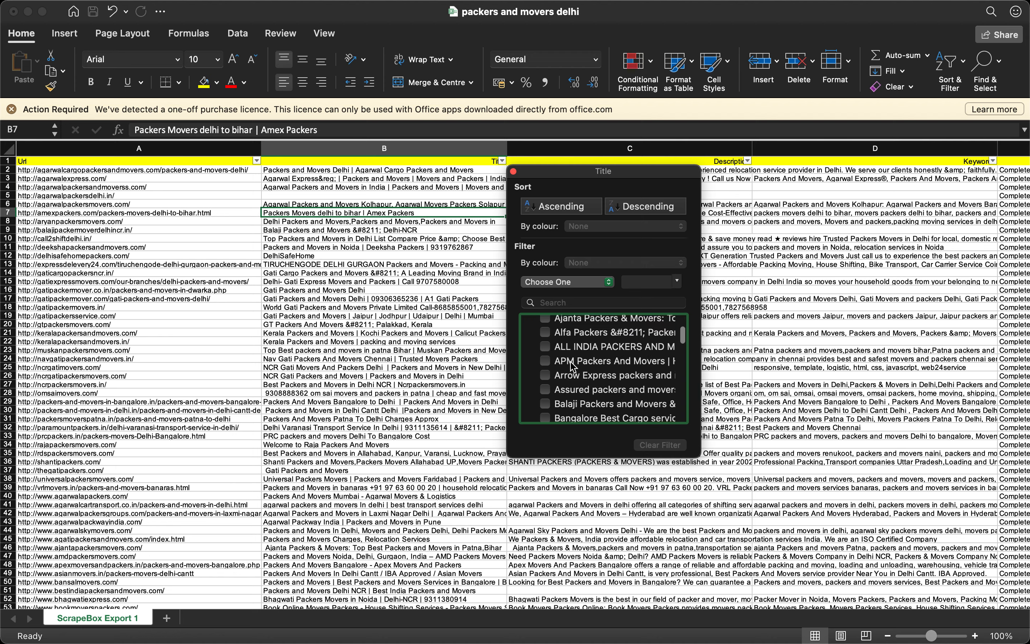
scroll(572, 365, "down", 10)
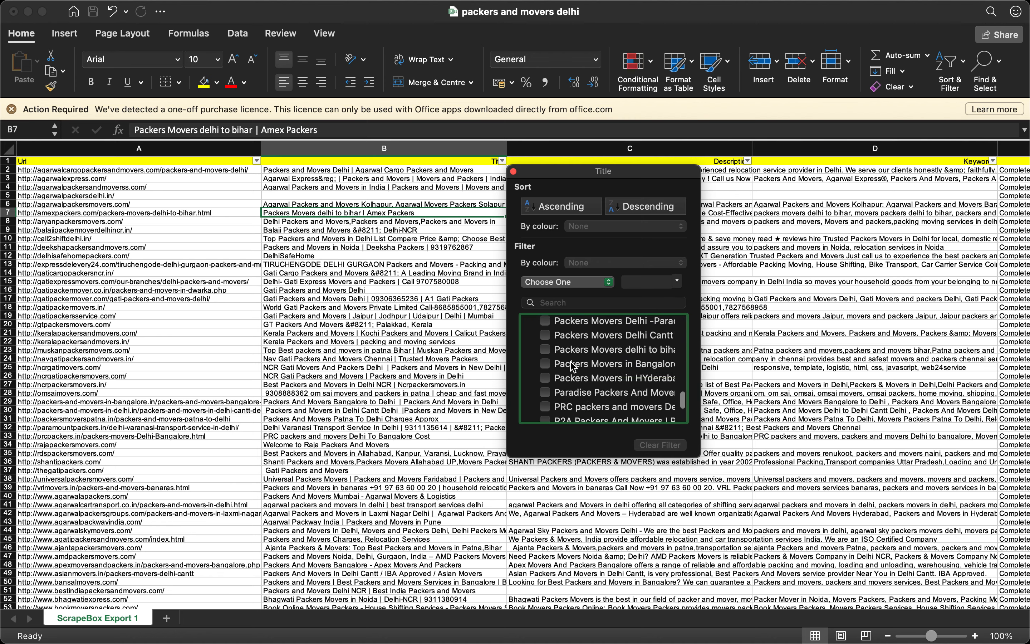
scroll(572, 364, "down", 3)
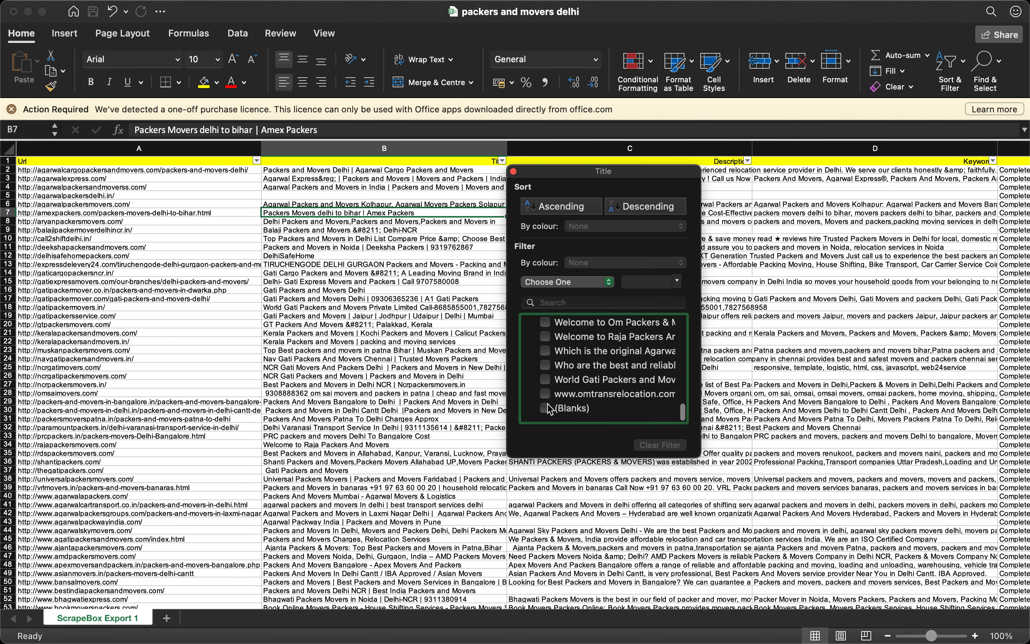
left_click(546, 408)
left_click(578, 467)
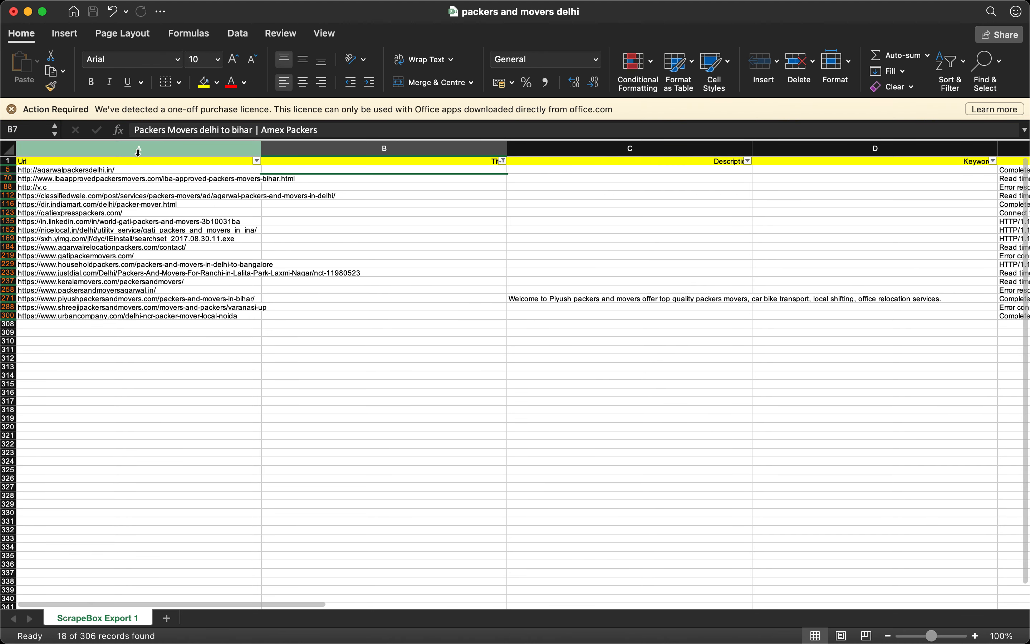
left_click(138, 150)
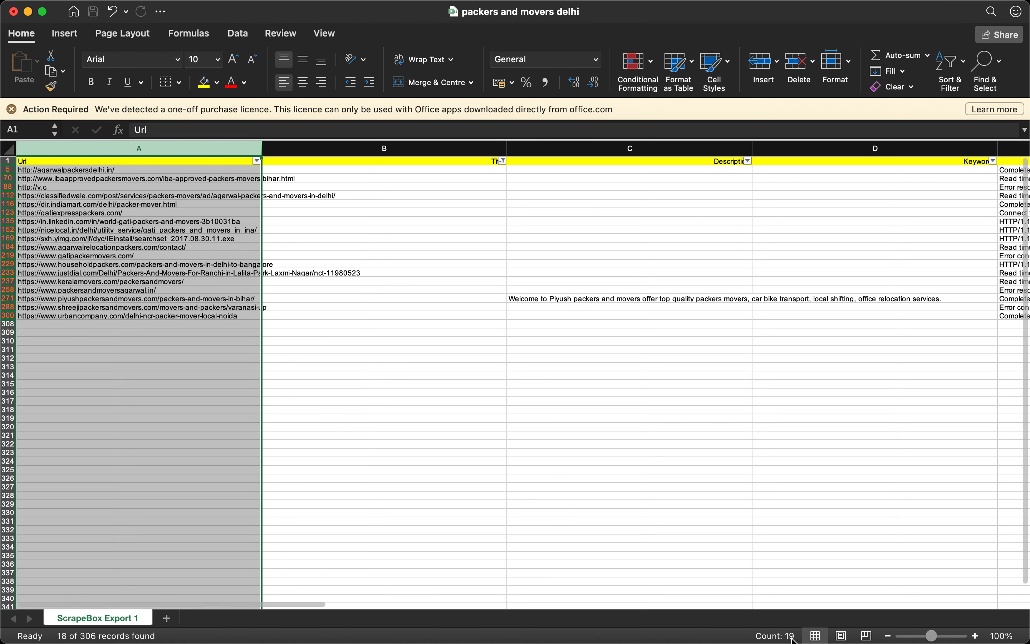
left_click(374, 323)
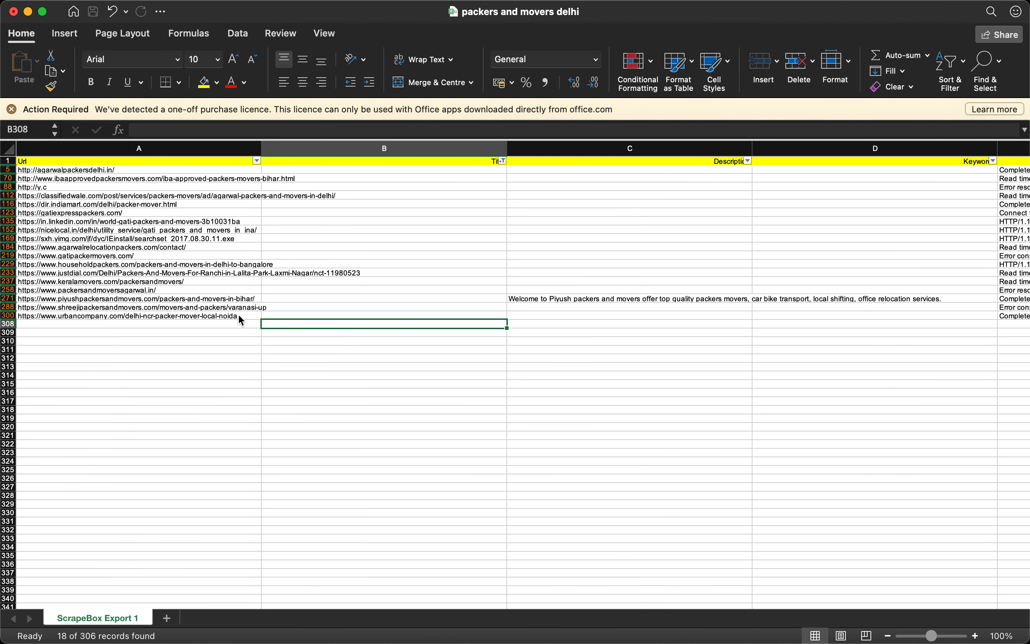
Step: Minimise the workbook and move the ScrapeBox and Grab meta windows back to the middle of the desktop
left_click(28, 12)
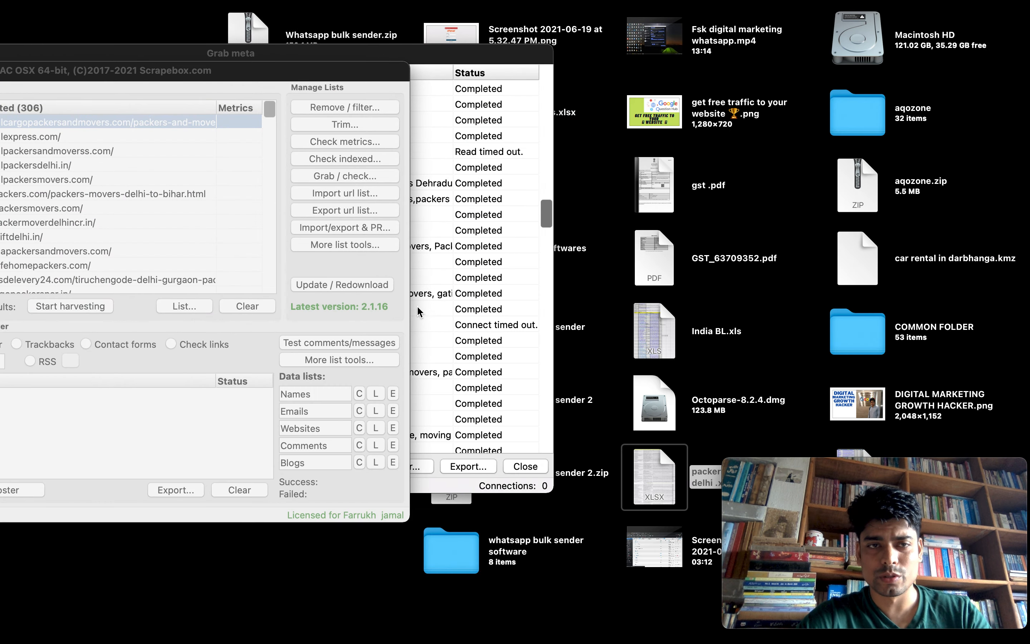
left_click(246, 70)
left_click_drag(245, 70, 486, 127)
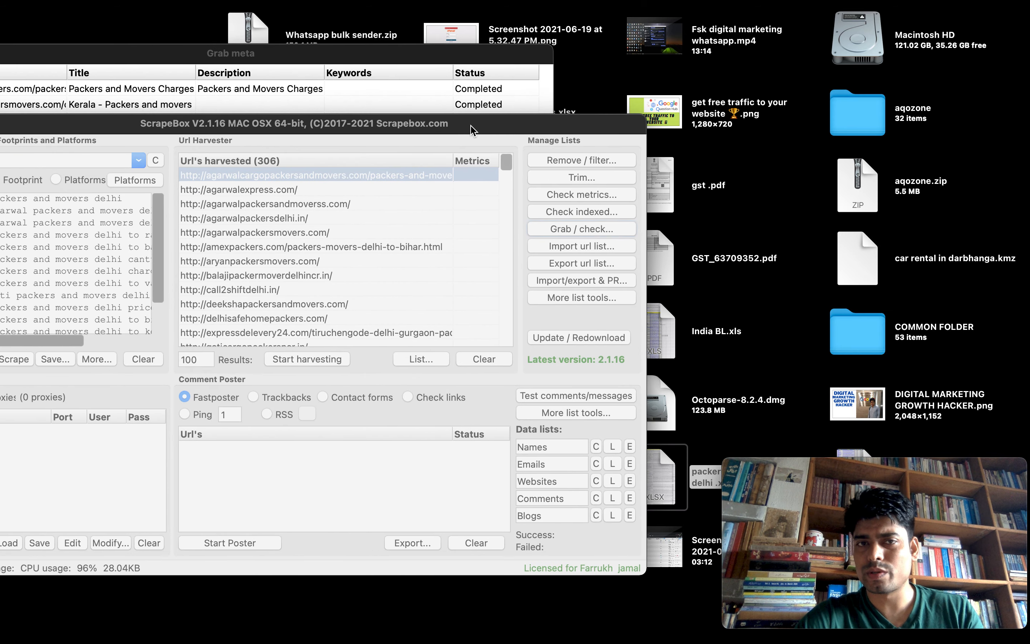
left_click_drag(468, 128, 708, 143)
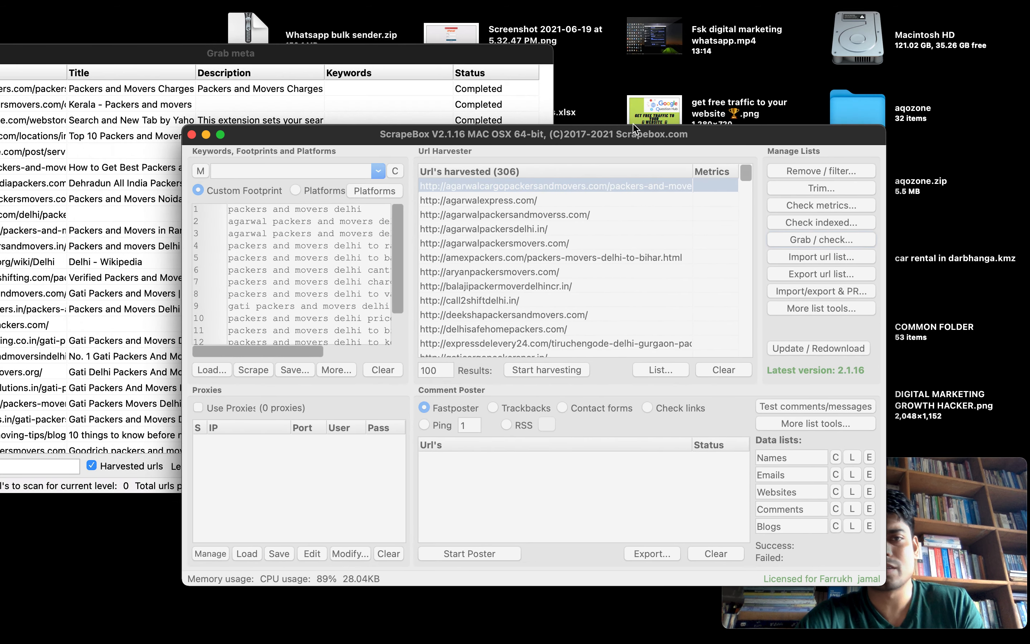
left_click_drag(410, 51, 748, 85)
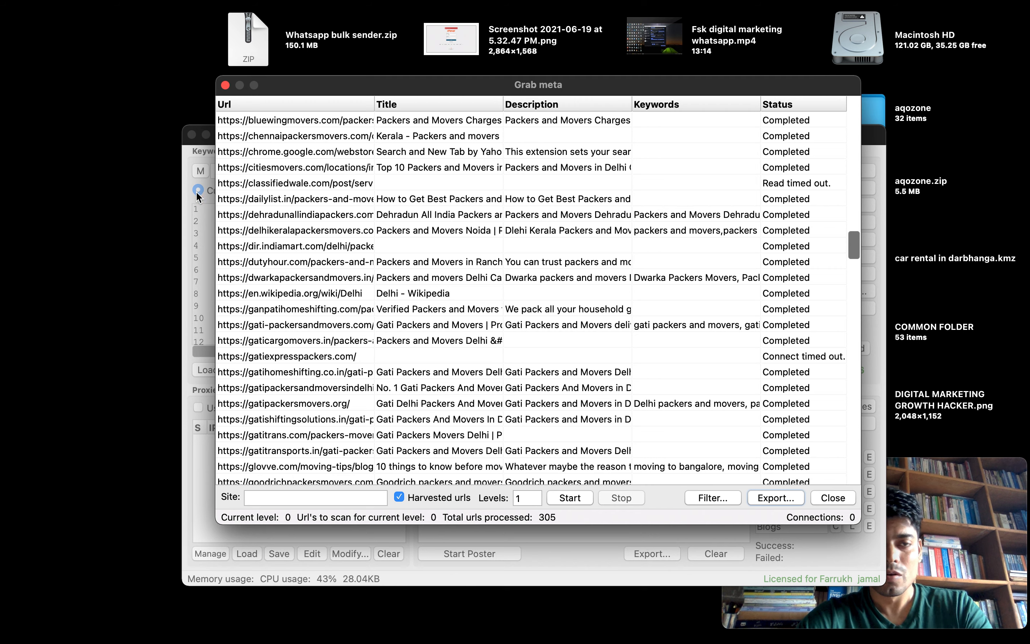
left_click(528, 552)
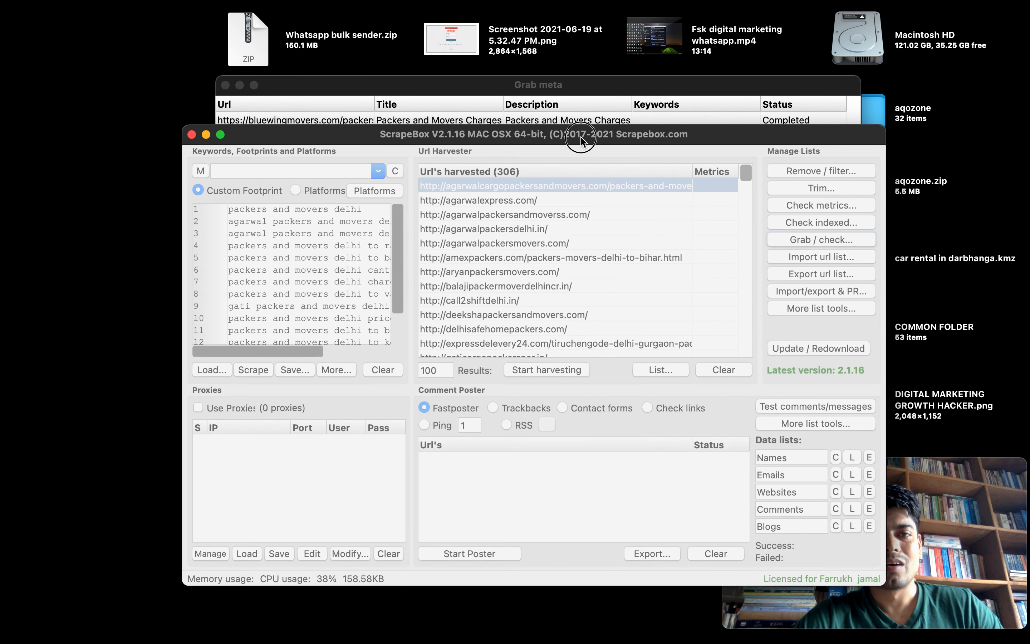
left_click_drag(582, 136, 540, 114)
Step: Look over the installed addons and the list of available premium plugins, then close the plugin list
mouse_move(443, 2)
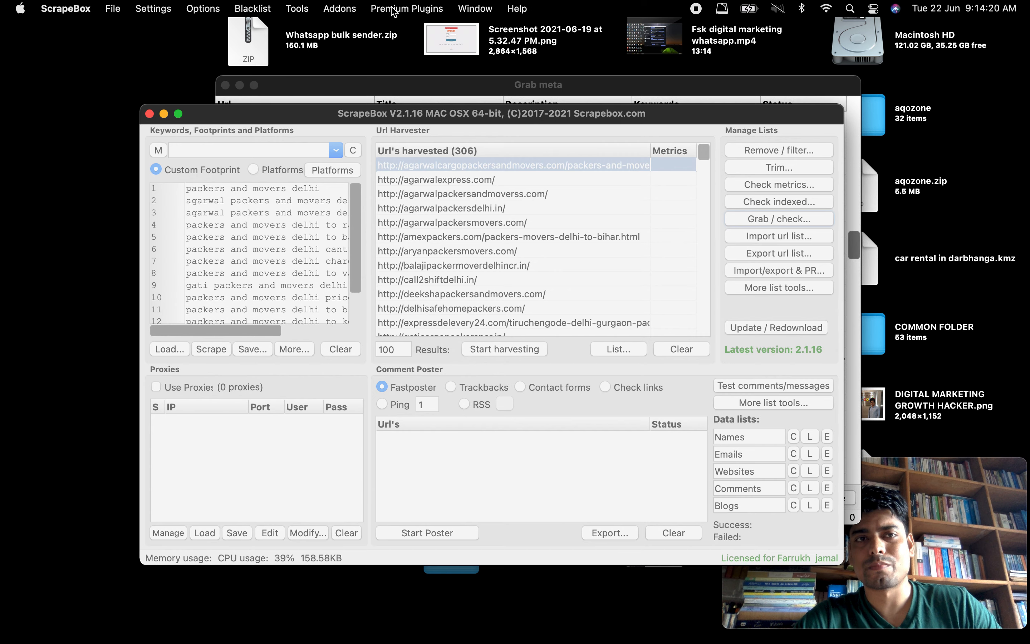
left_click(352, 14)
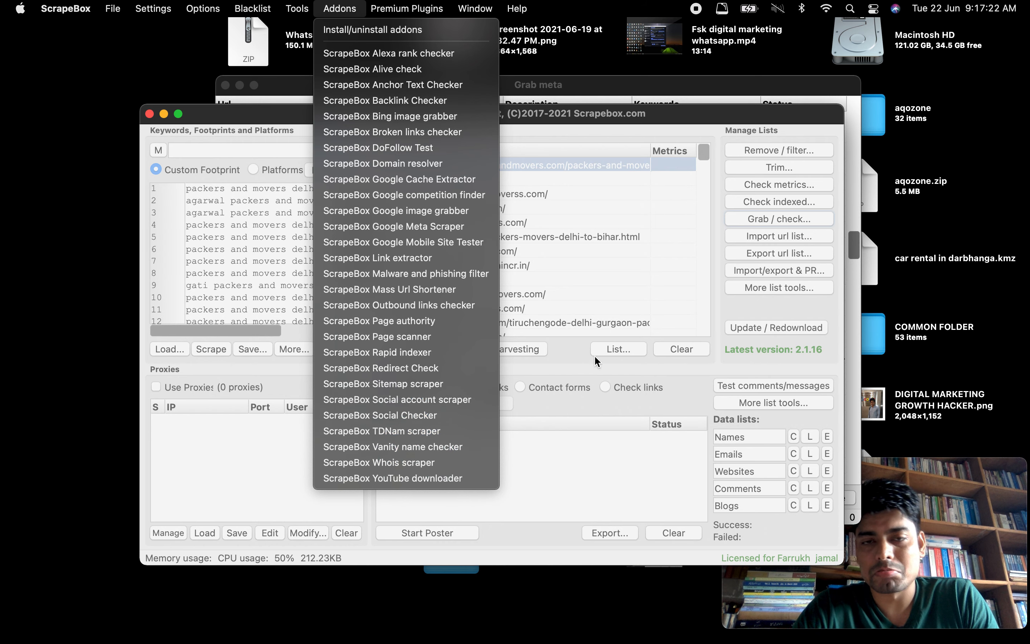
mouse_move(415, 15)
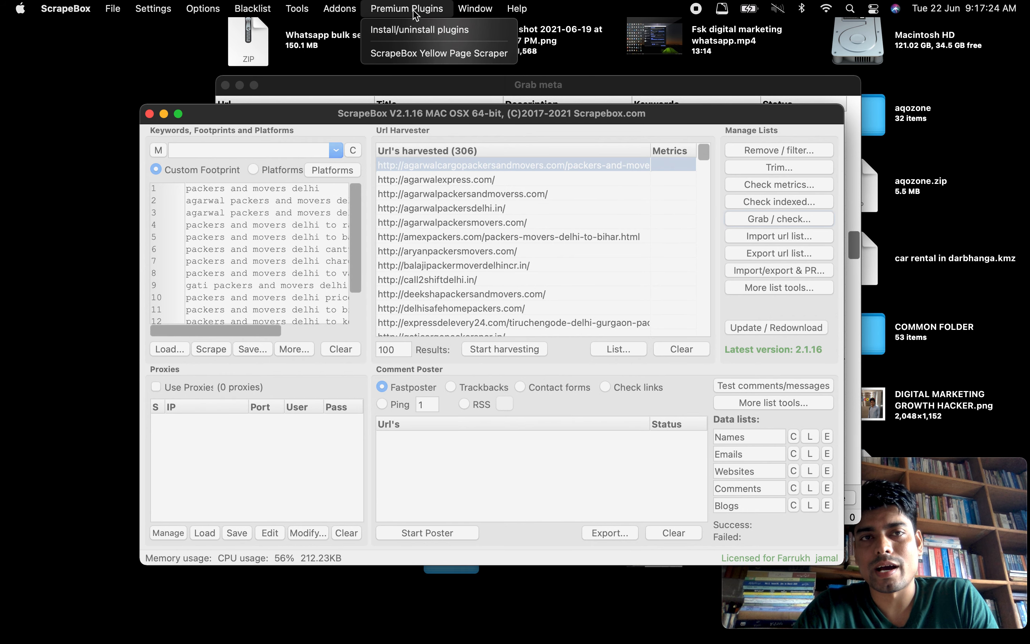
left_click(427, 30)
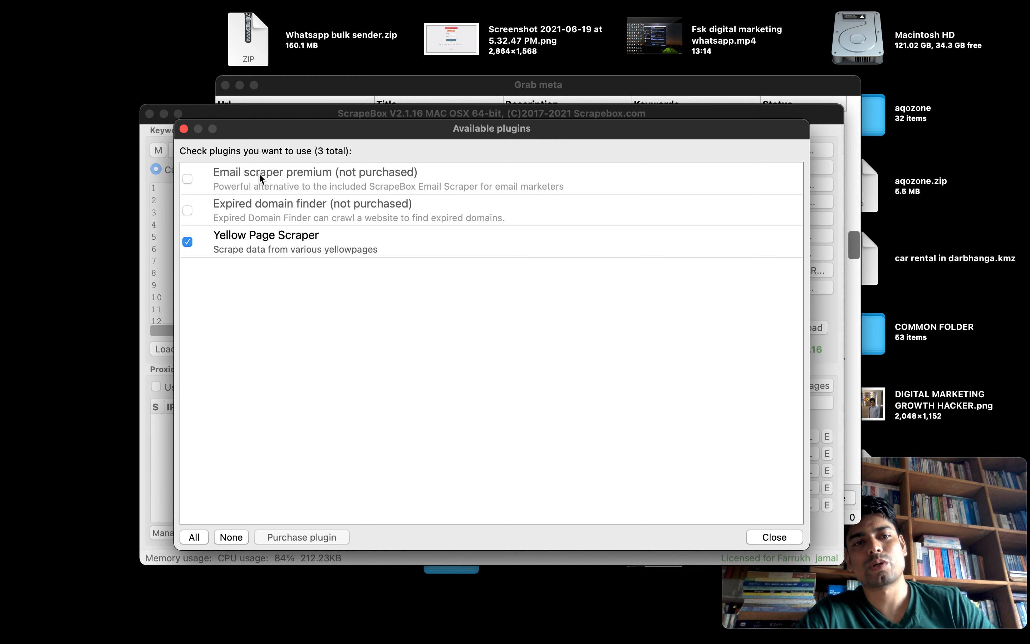
left_click(184, 129)
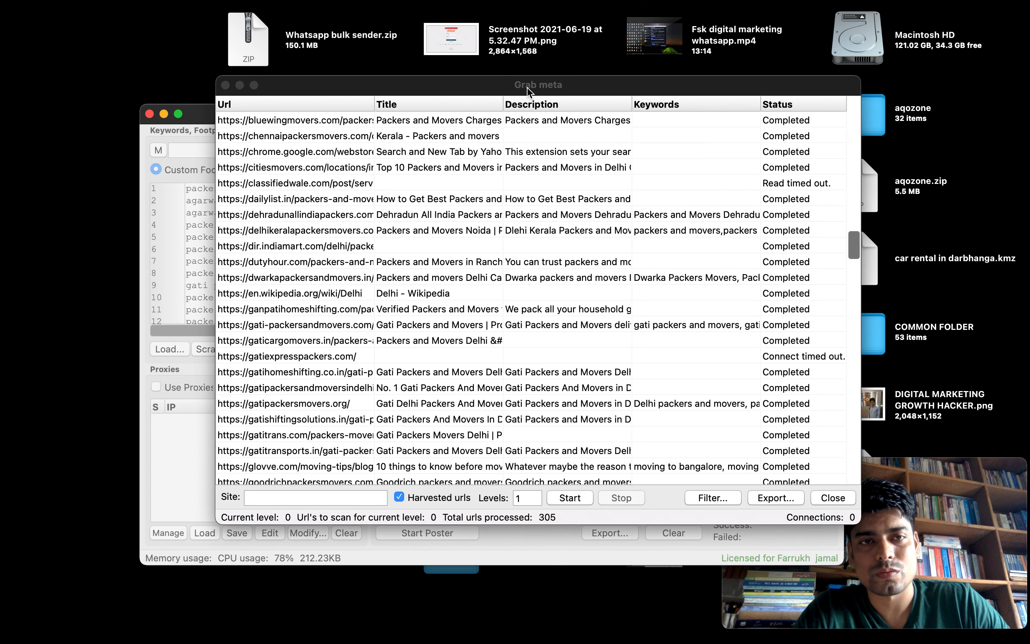
Step: Bring the Grab meta window to the front and close it
left_click(528, 88)
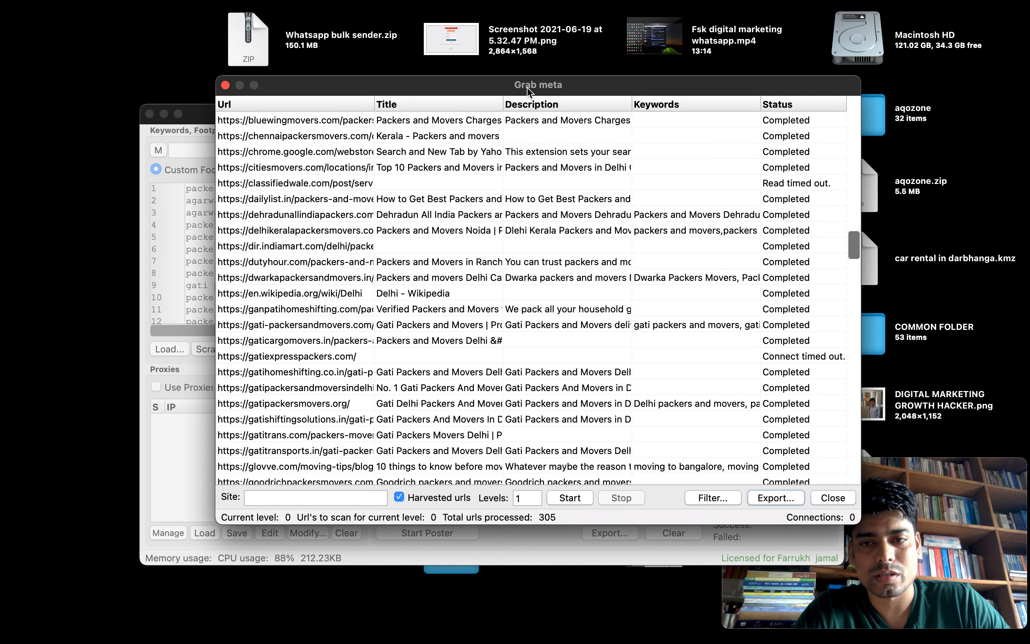
left_click(202, 237)
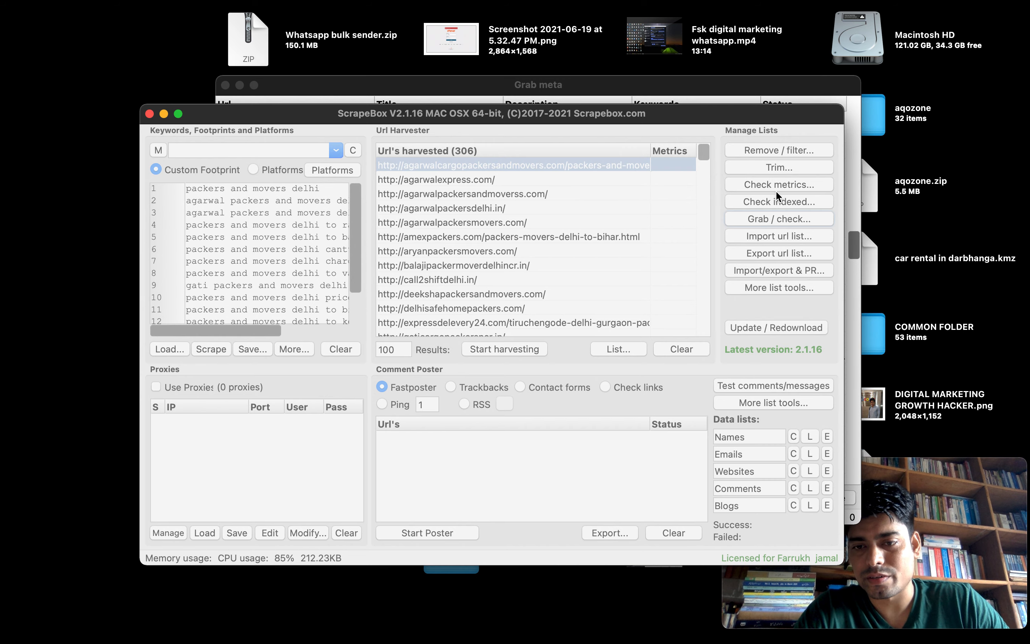
left_click(600, 88)
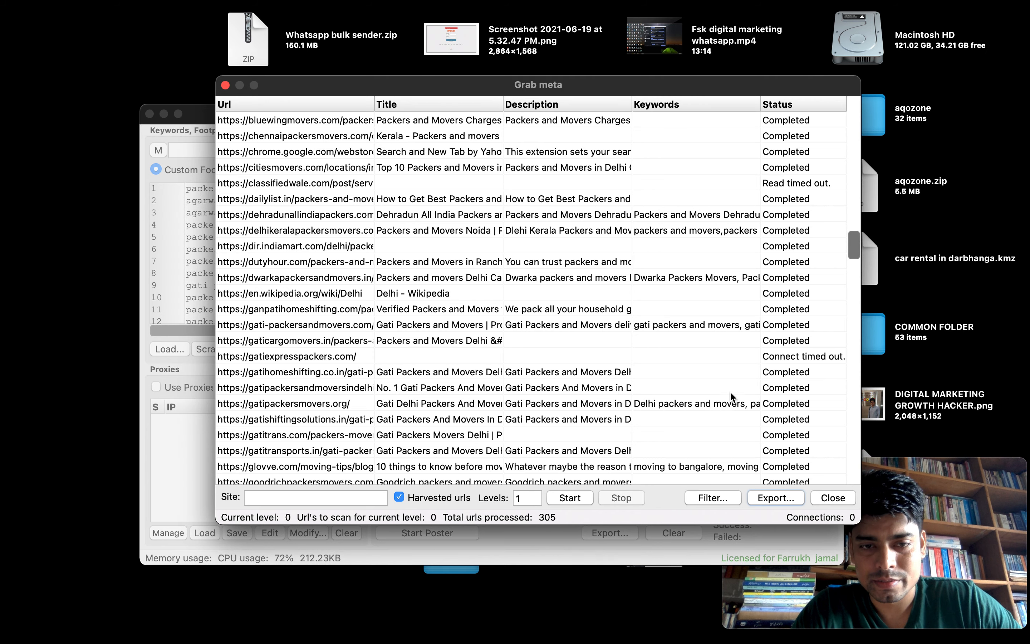
left_click(840, 503)
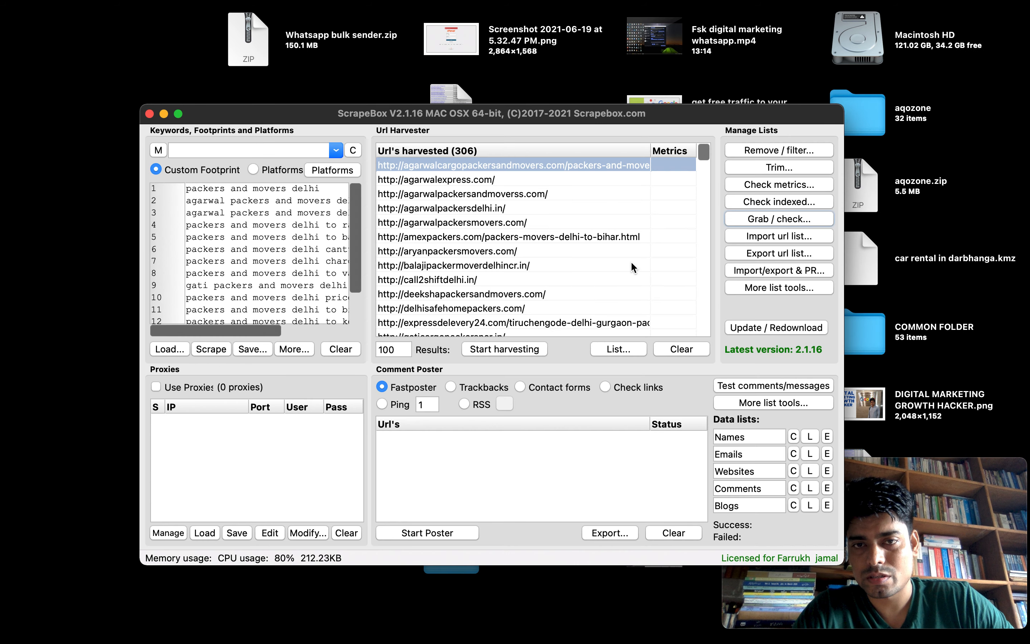
Step: Select the balajipackermoverdelhincr.in URL and look over the Check metrics and Grab / check options without choosing any
left_click(632, 265)
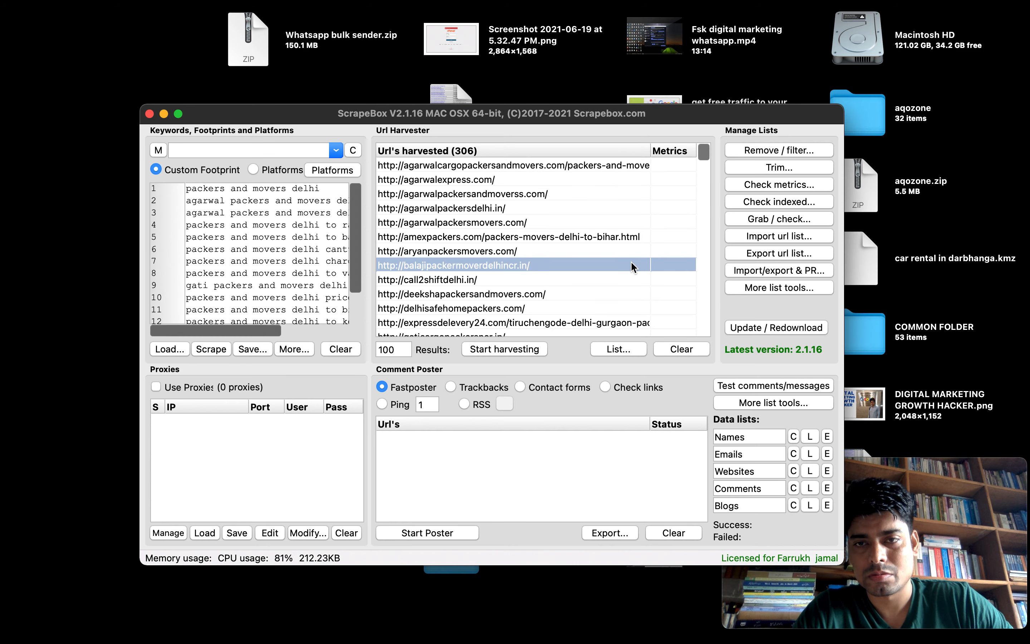
left_click(776, 191)
left_click(706, 232)
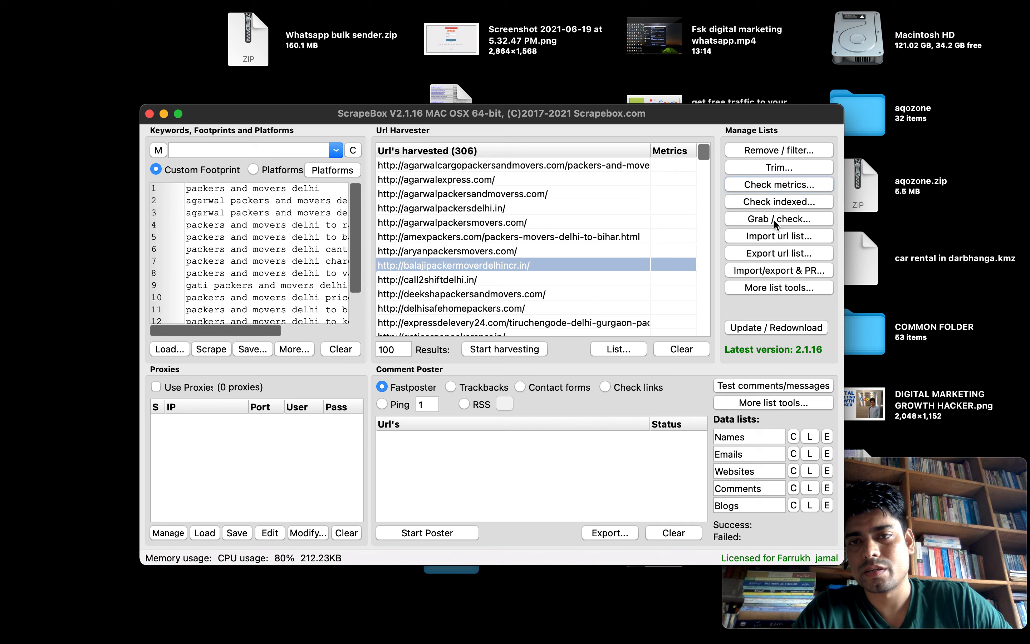
left_click(770, 219)
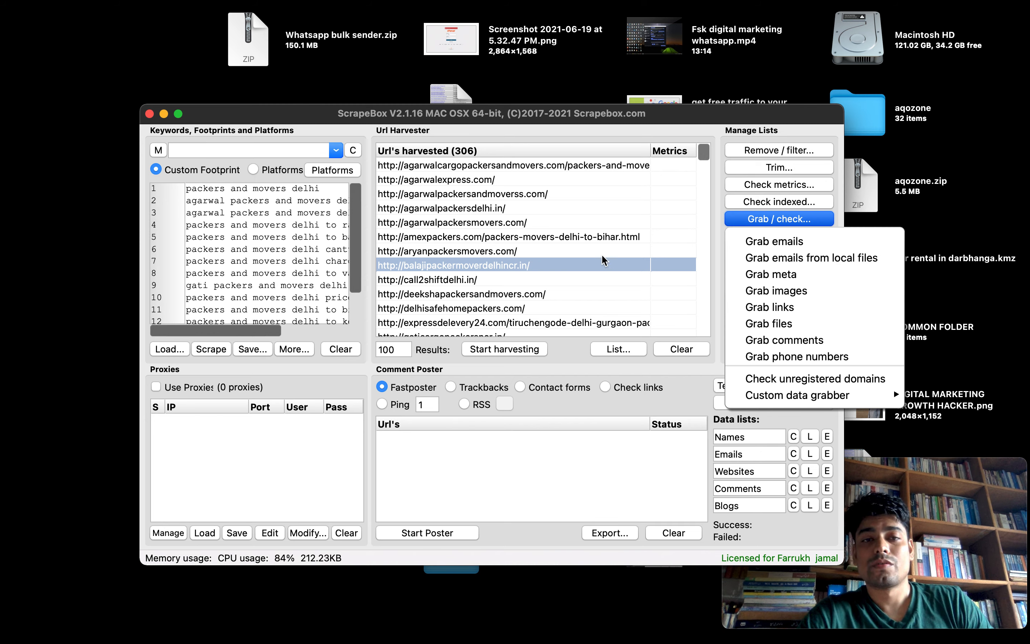
left_click(489, 298)
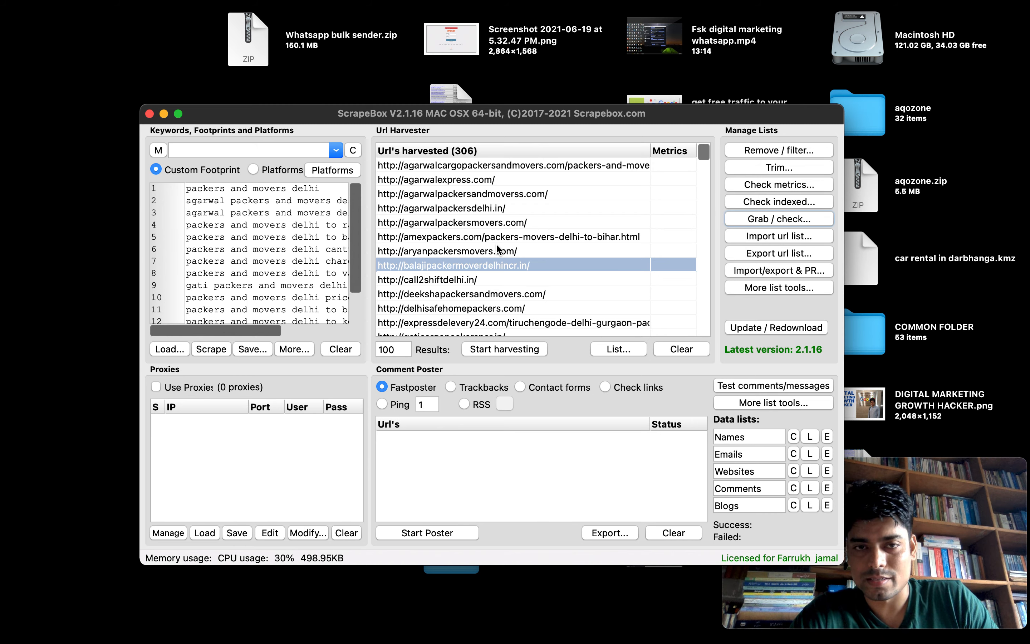
mouse_move(687, 5)
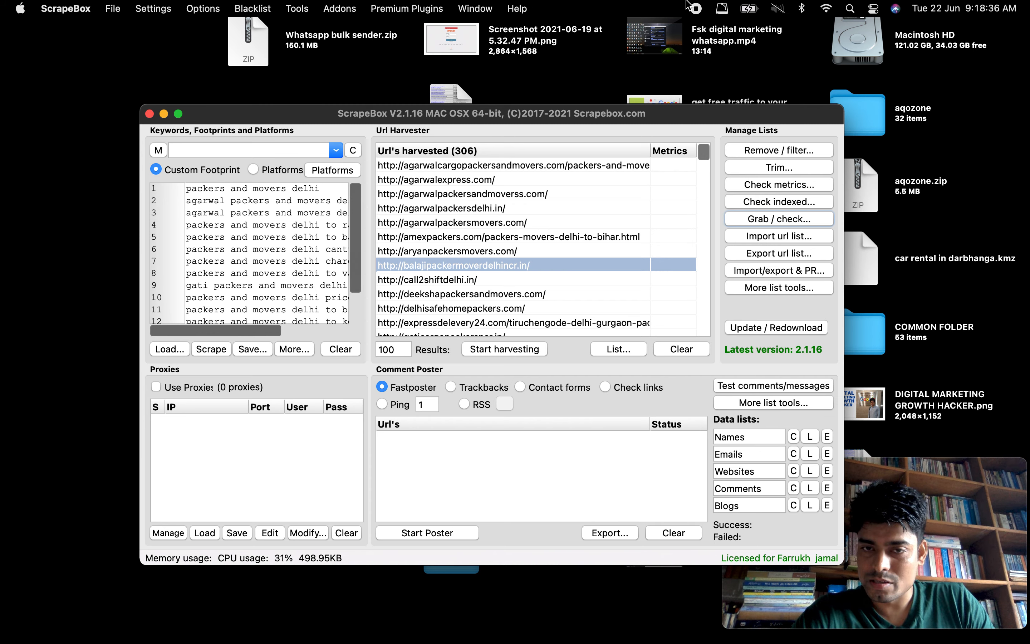